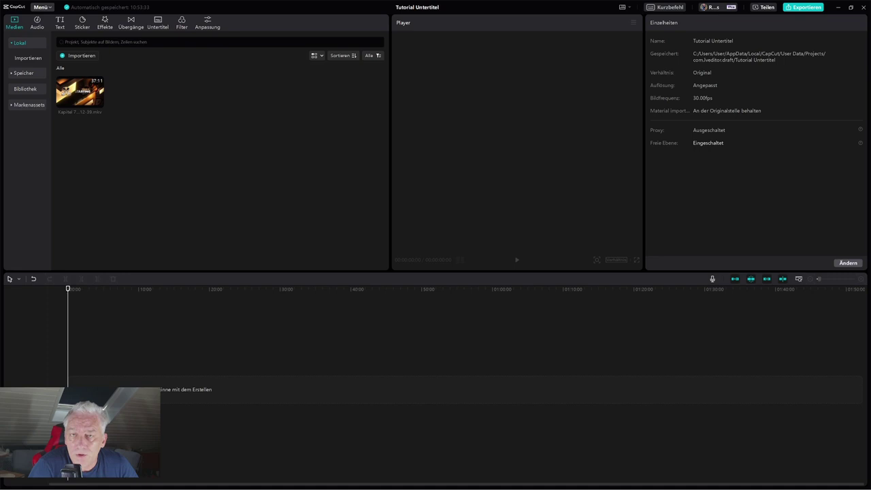
Add the gameplay clip to the timeline, then split at 2:54 and delete the opening piece
drag(79, 92, 57, 386)
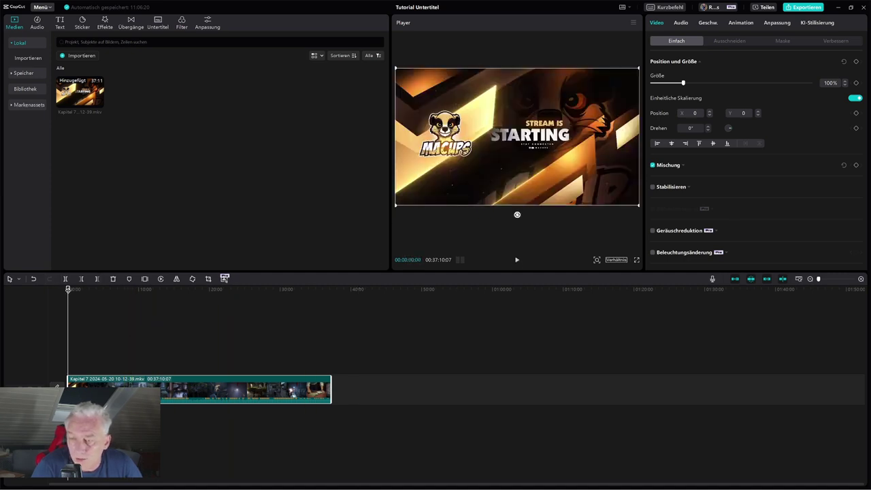
drag(68, 289, 89, 290)
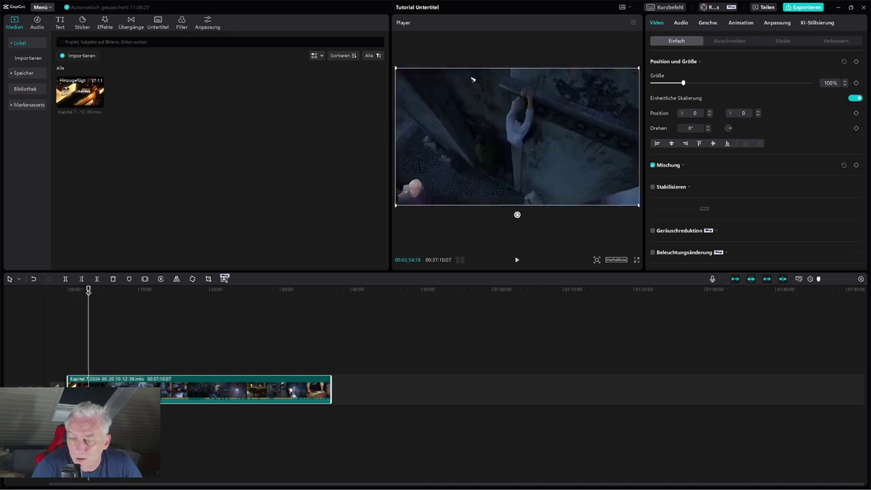
click(65, 278)
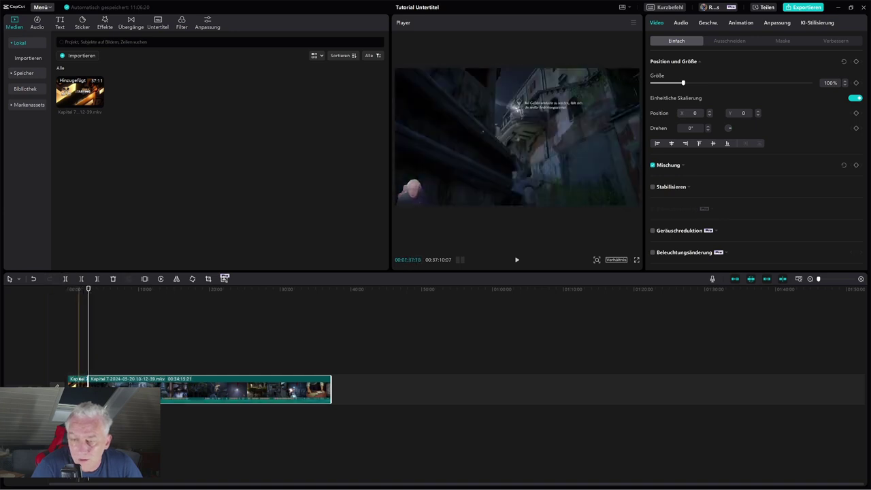
click(79, 388)
key(Delete)
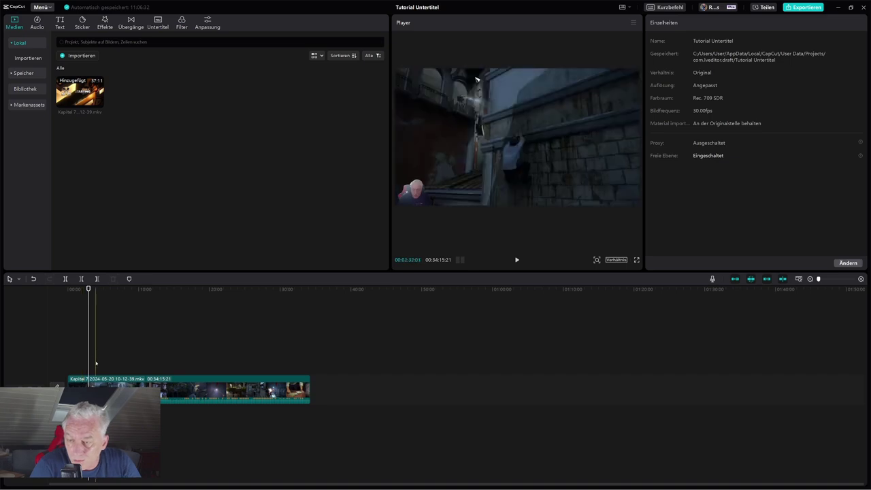
drag(78, 291, 58, 294)
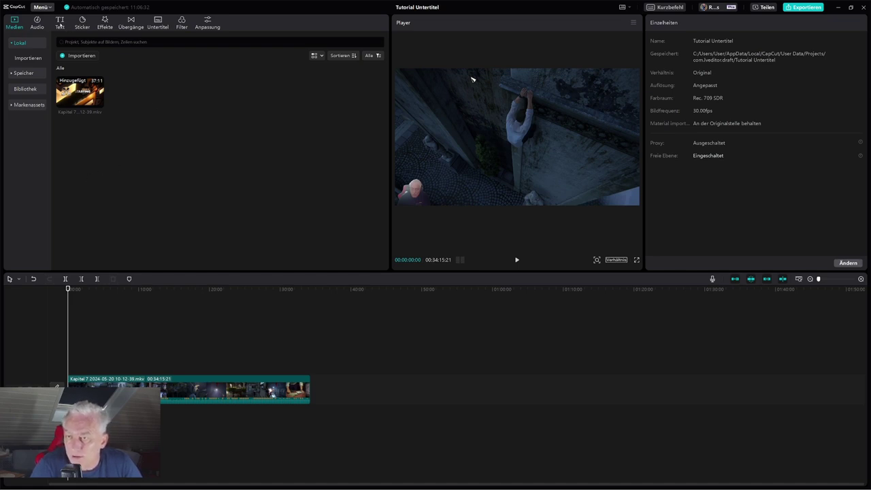
Generate automatic subtitles with Deutsch as the spoken language
click(59, 25)
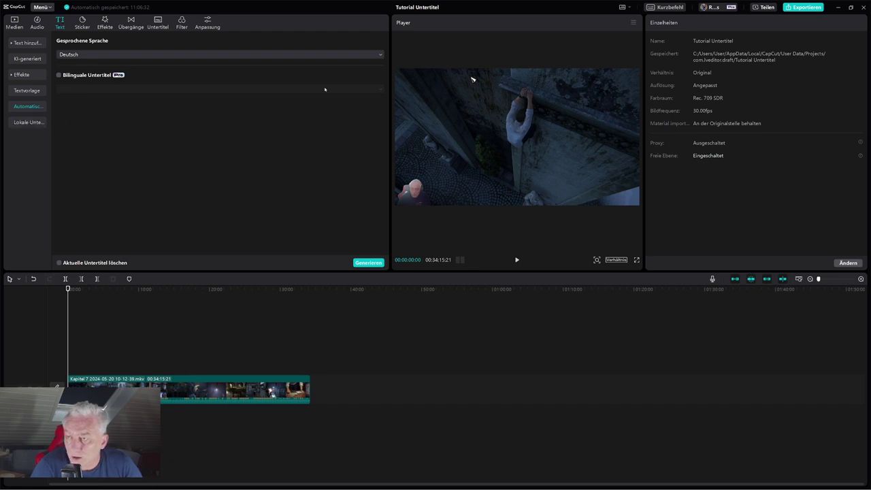
click(379, 56)
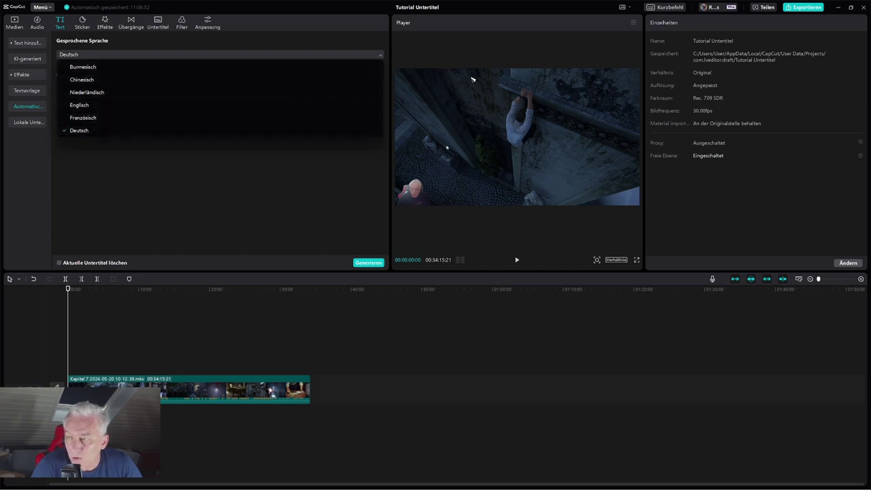
click(150, 131)
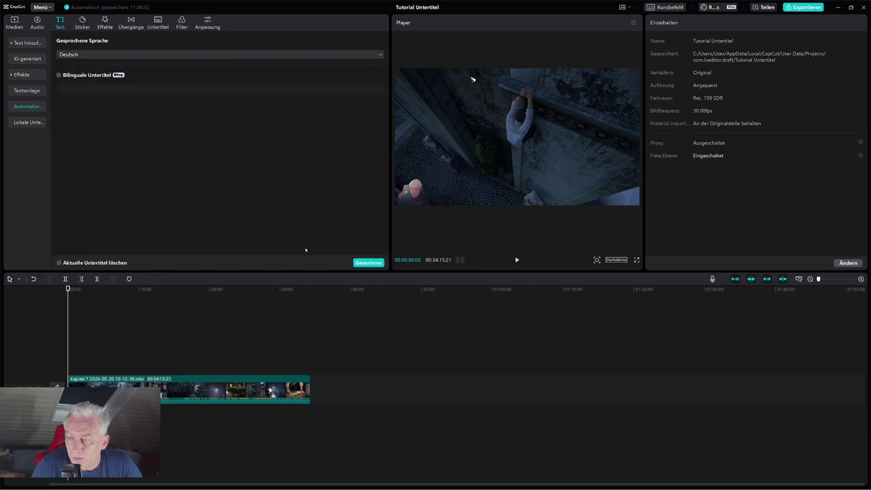
click(373, 264)
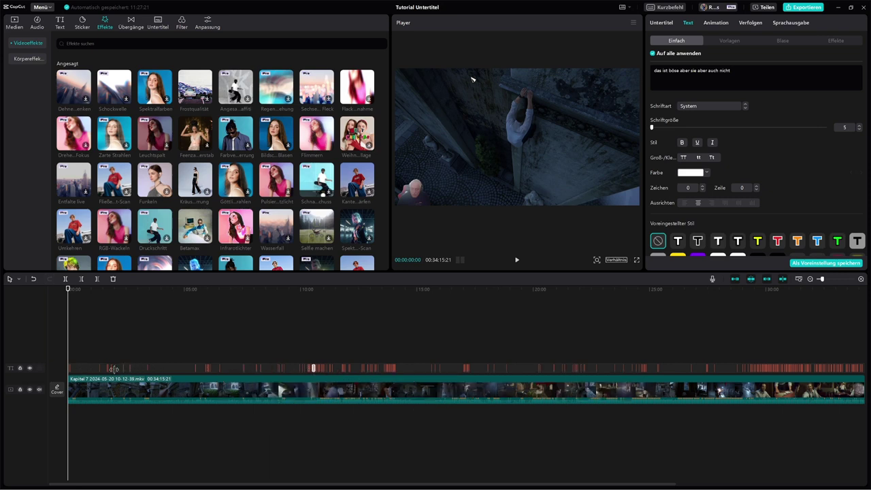
Show the subtitle line list and review lines 30 through 39 in the player
click(311, 368)
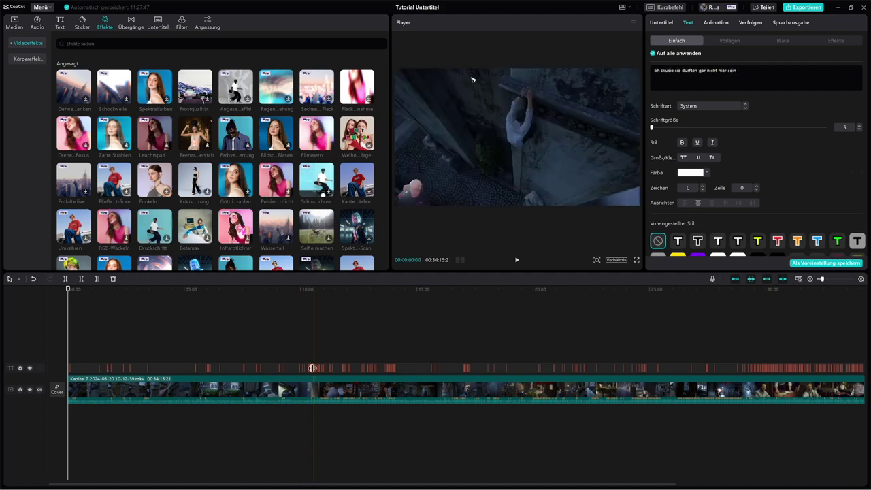
click(663, 23)
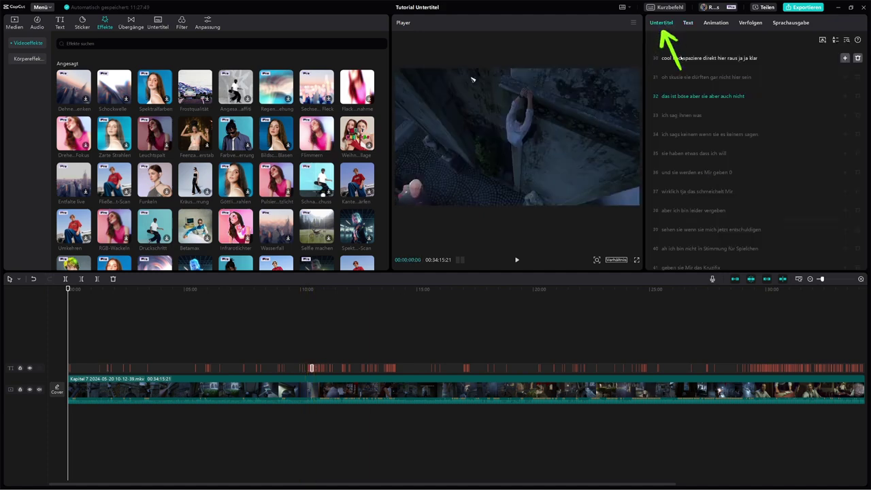
click(687, 60)
click(687, 78)
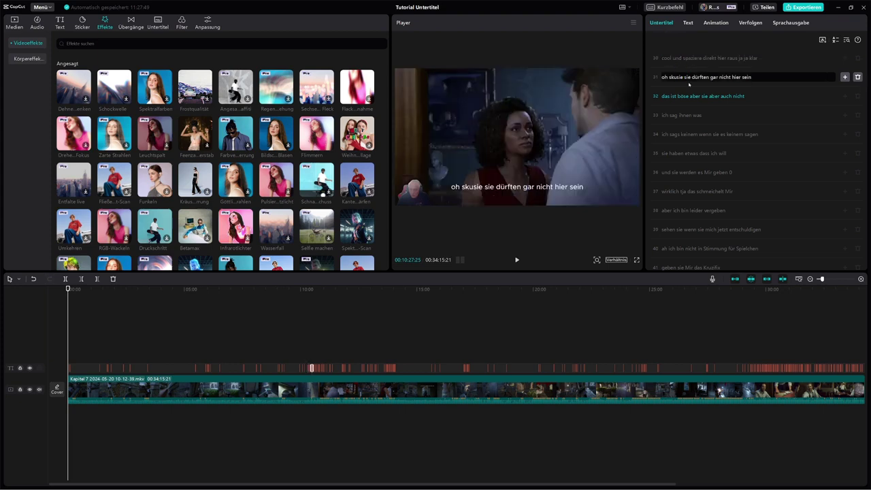
click(688, 96)
click(686, 115)
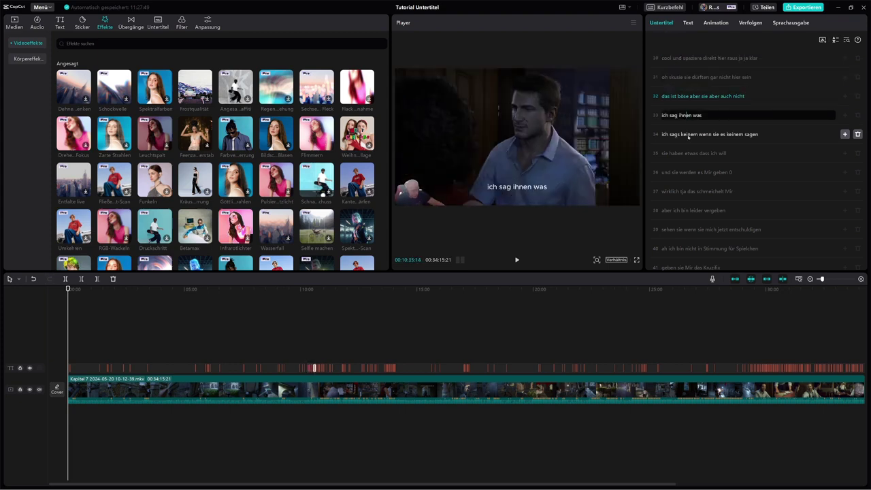
click(687, 135)
click(690, 154)
click(690, 173)
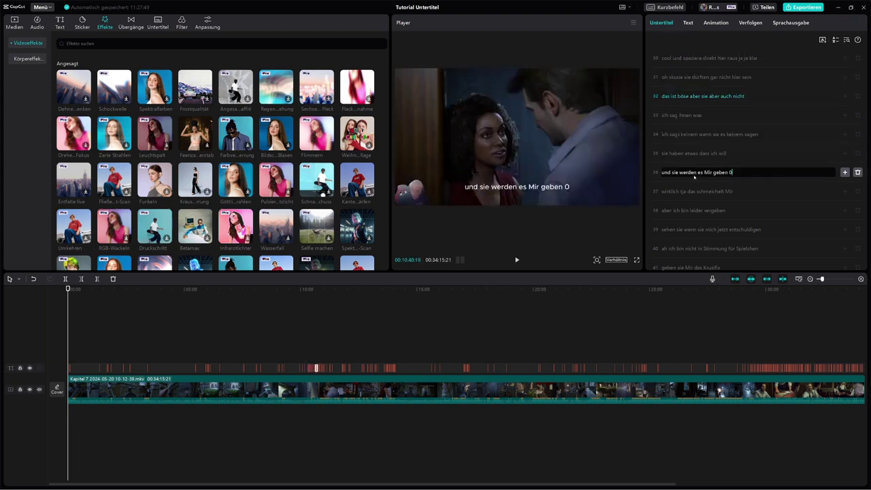
click(691, 191)
click(689, 211)
click(686, 229)
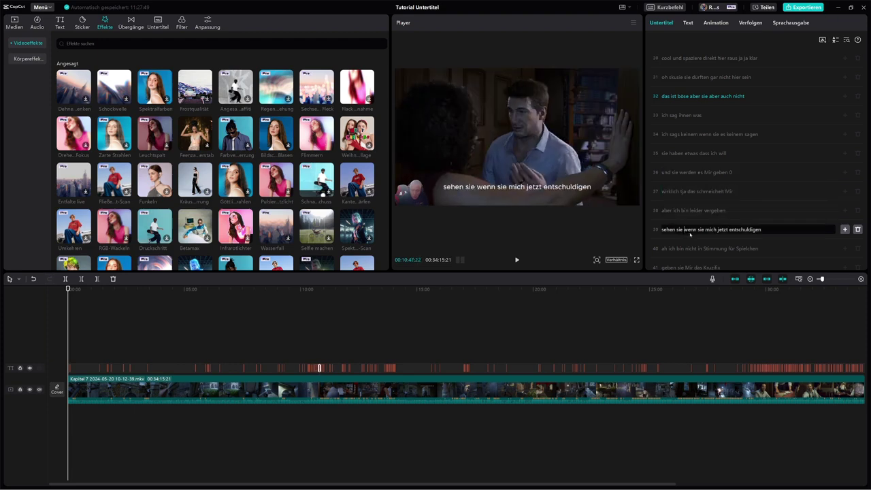
click(687, 210)
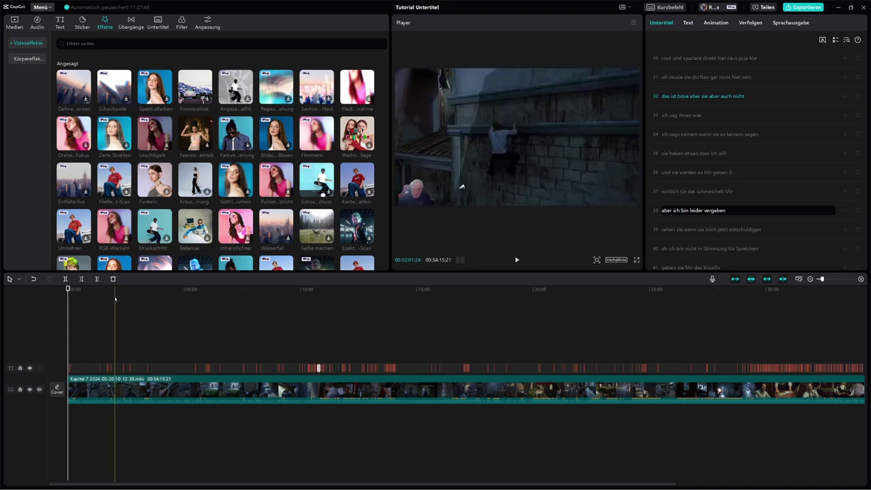
Open subtitle lines 38, 39 and 40 for editing
click(141, 367)
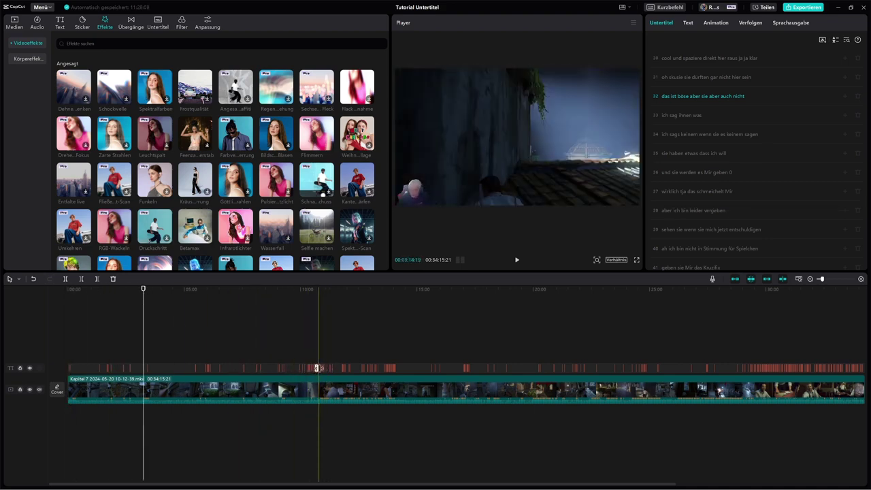
click(677, 211)
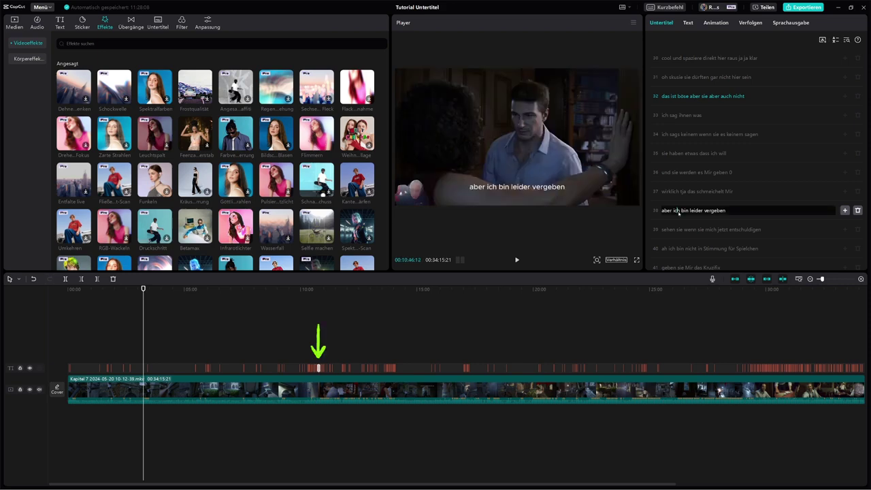
click(680, 229)
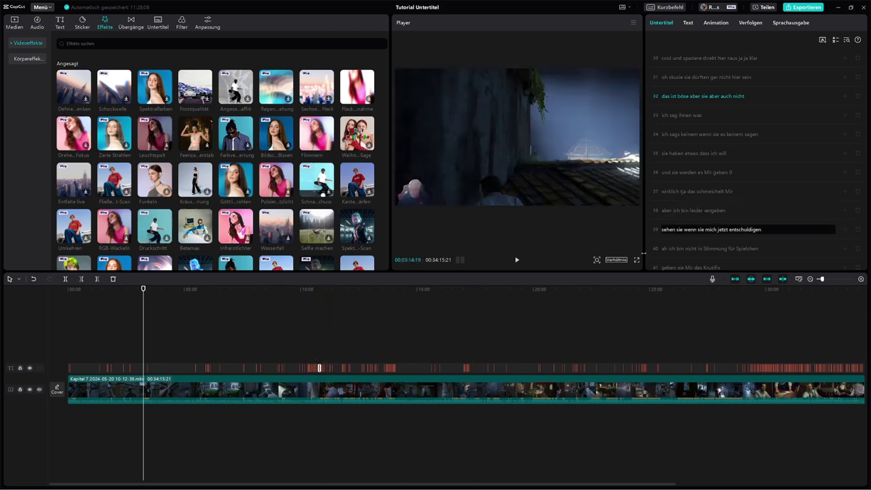
click(674, 249)
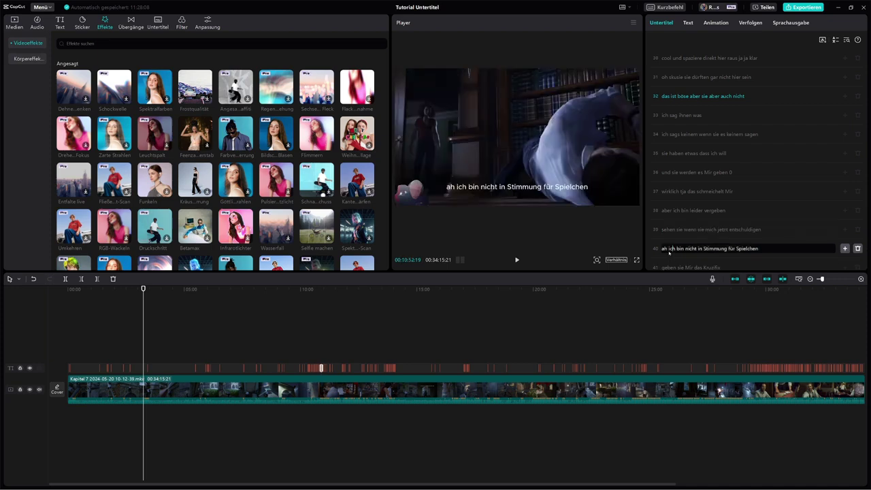
Preview playback around 10:56 and open line 28, 'niemand hat mich genau gesehen'
scroll(822, 279, up, 5)
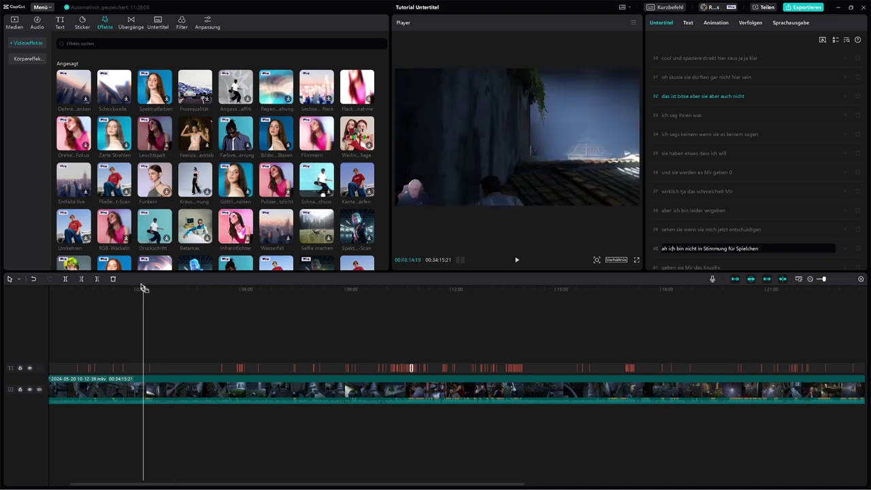
click(377, 294)
drag(377, 293, 412, 291)
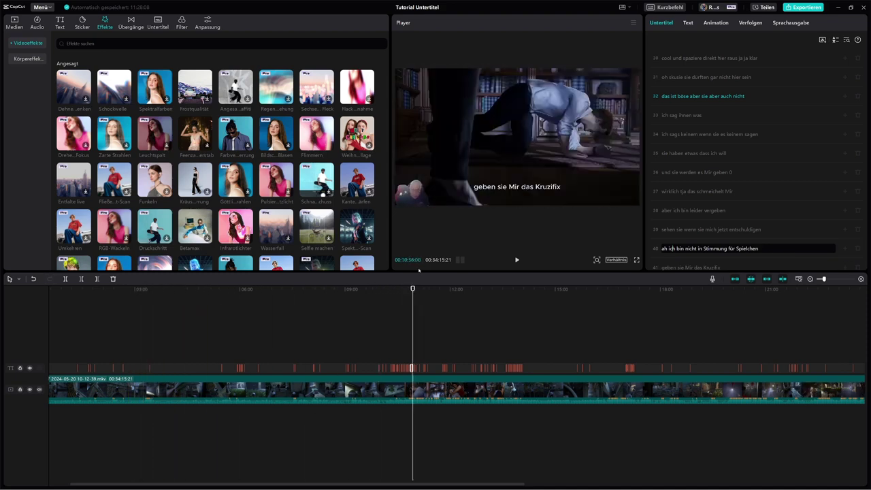
click(518, 259)
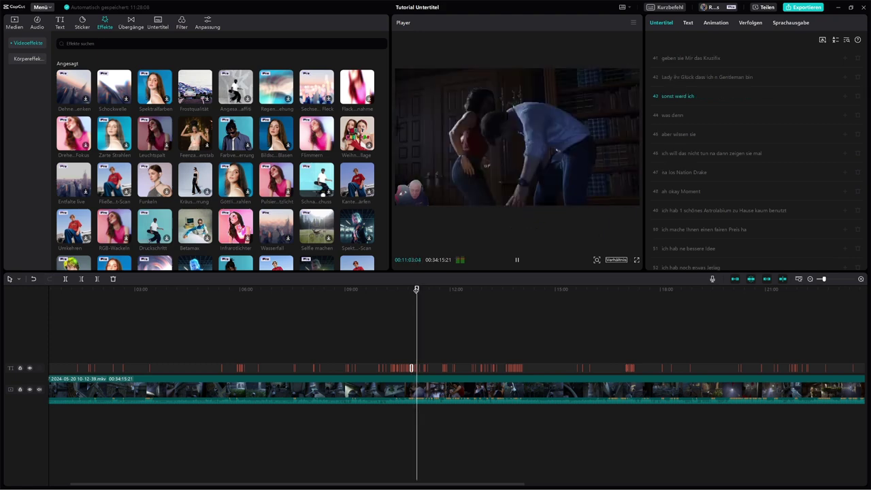
click(414, 289)
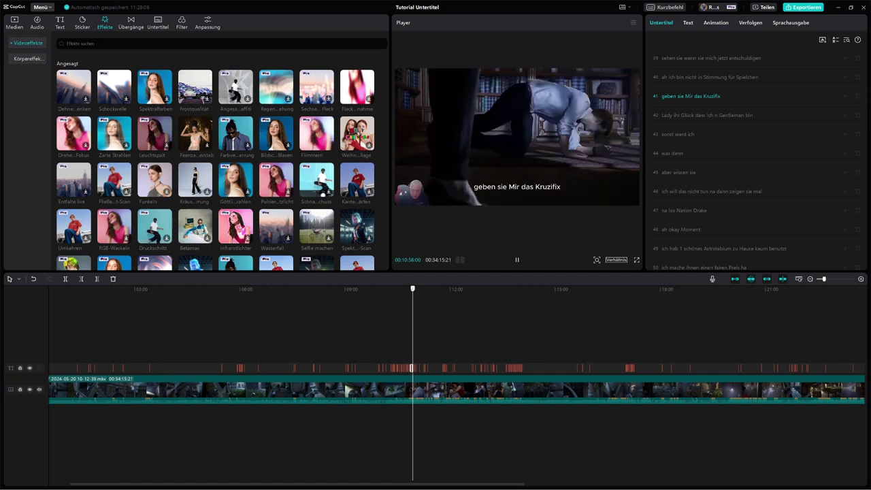
drag(413, 289, 409, 288)
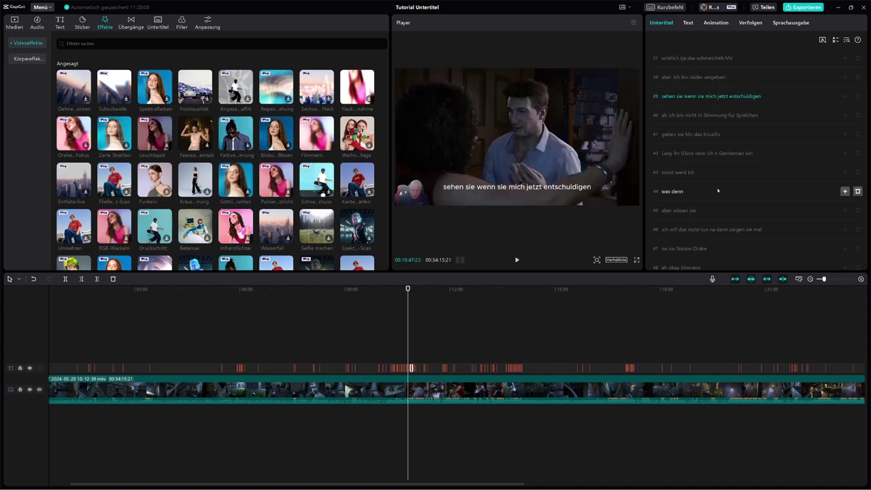
scroll(711, 109, up, 5)
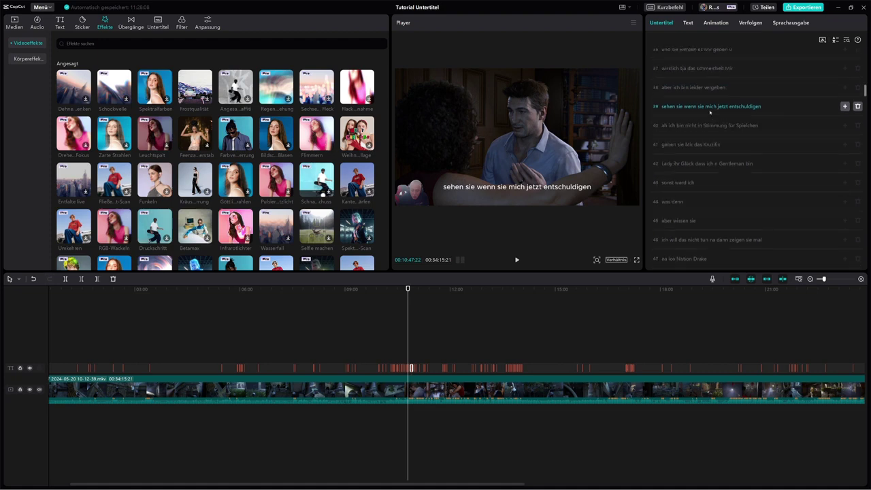
click(701, 159)
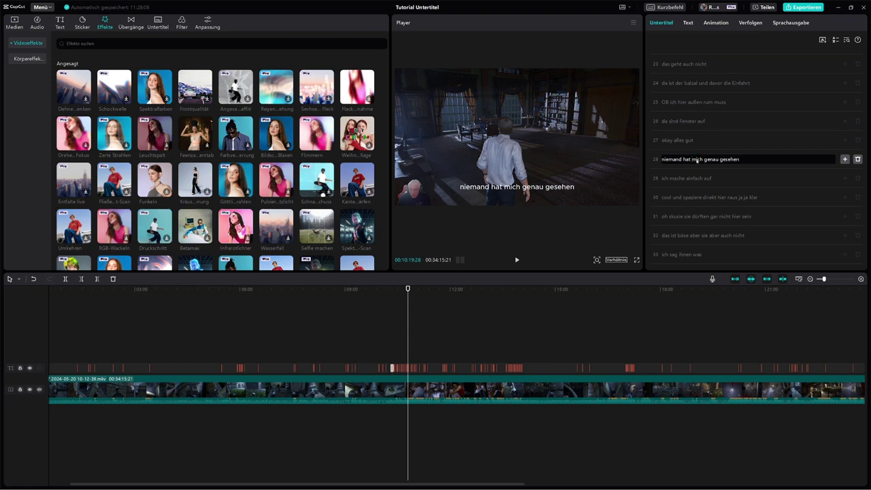
Insert 'sfvsvsvsv' so line 28 reads 'niemand hat sfvsvsvsv mich genau gesehen', then play
triple_click(695, 158)
click(694, 161)
text(sfvsvsvsv)
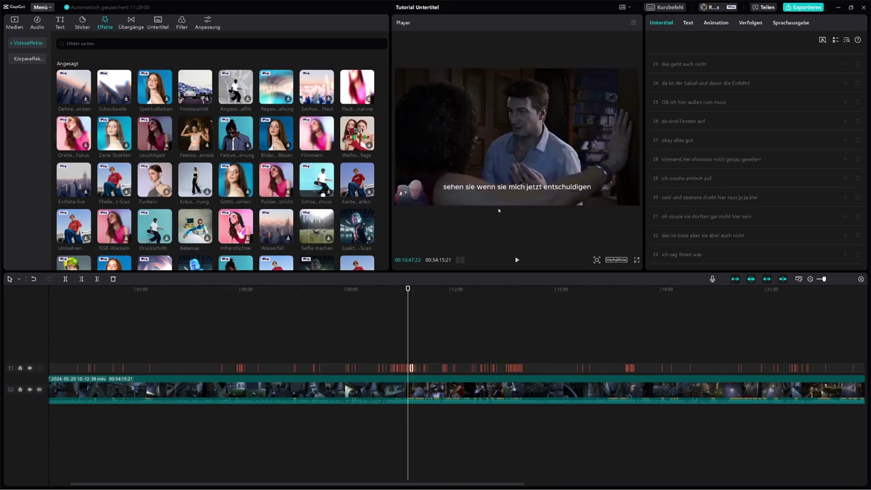
click(516, 260)
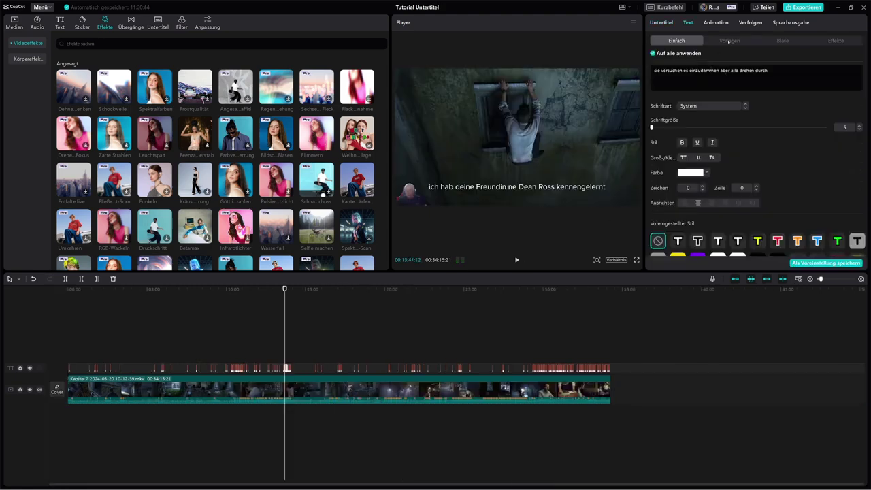
Apply the THE QUICK BROWN FOX template to all subtitles and preview it around 13:47
click(728, 40)
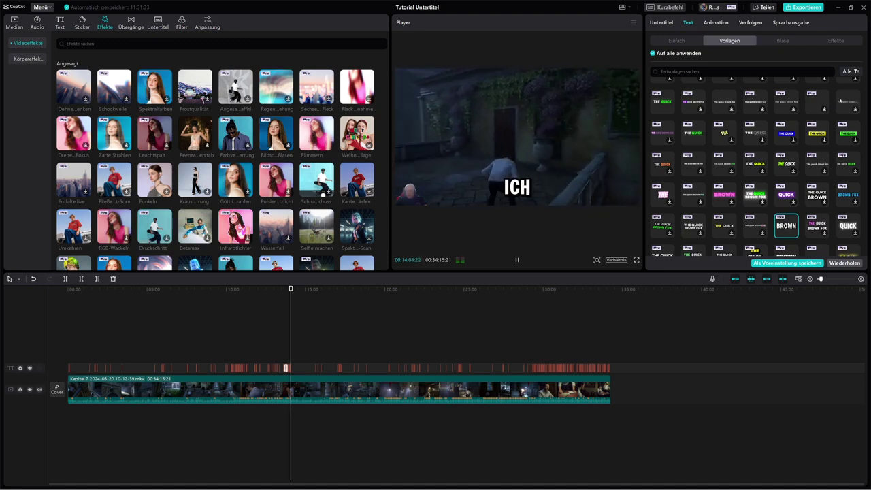
scroll(789, 218, up, 1)
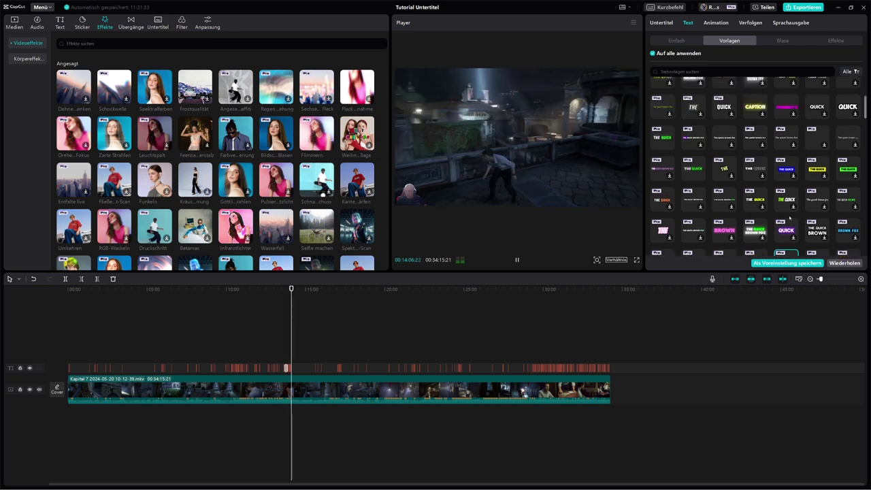
scroll(789, 217, down, 1)
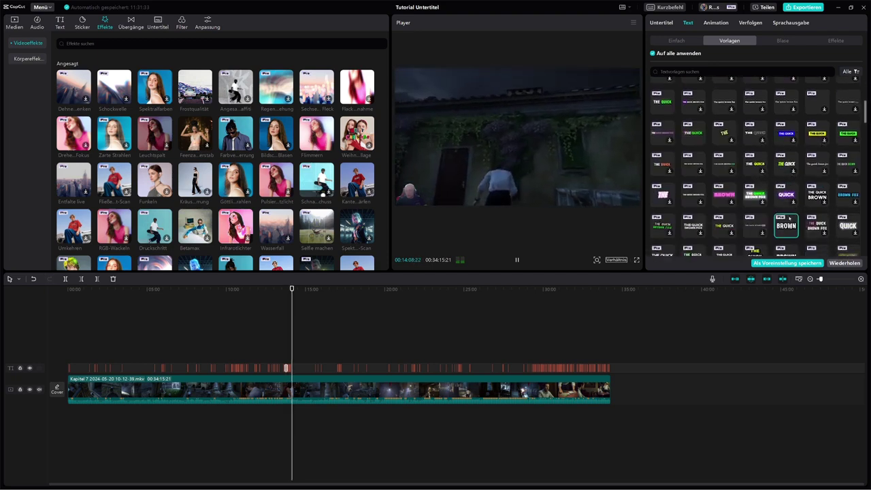
scroll(789, 218, down, 5)
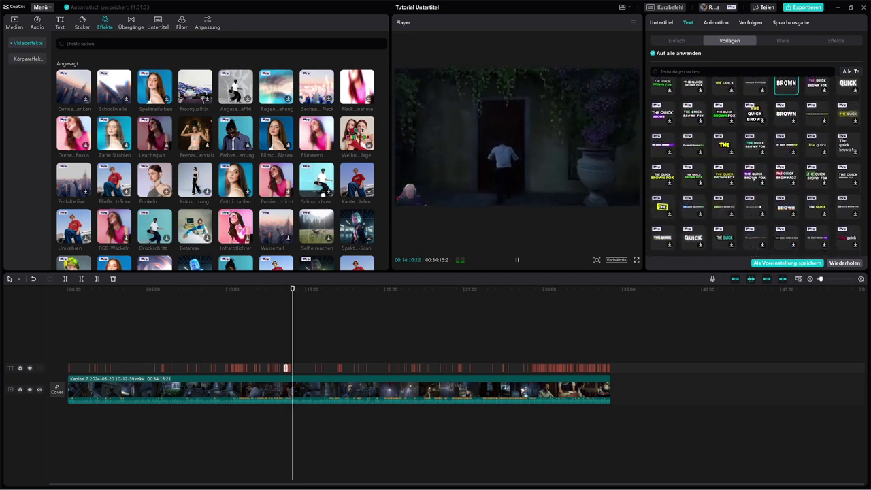
click(755, 178)
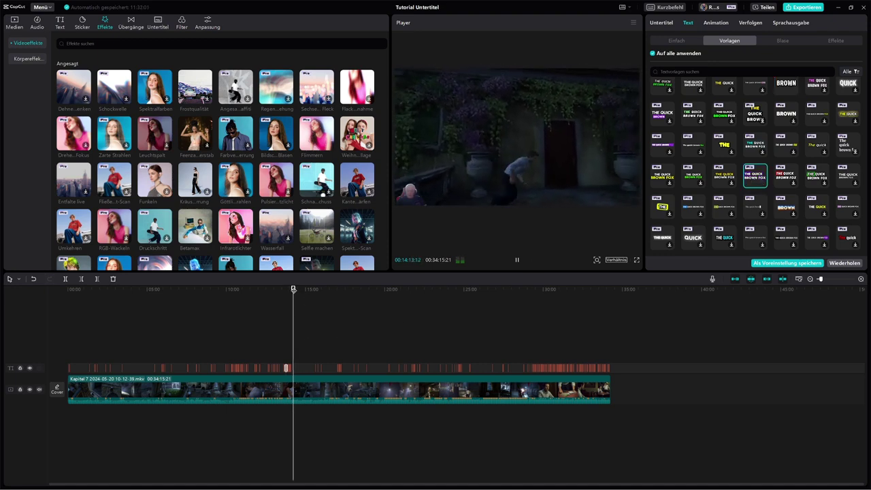
drag(293, 289, 287, 291)
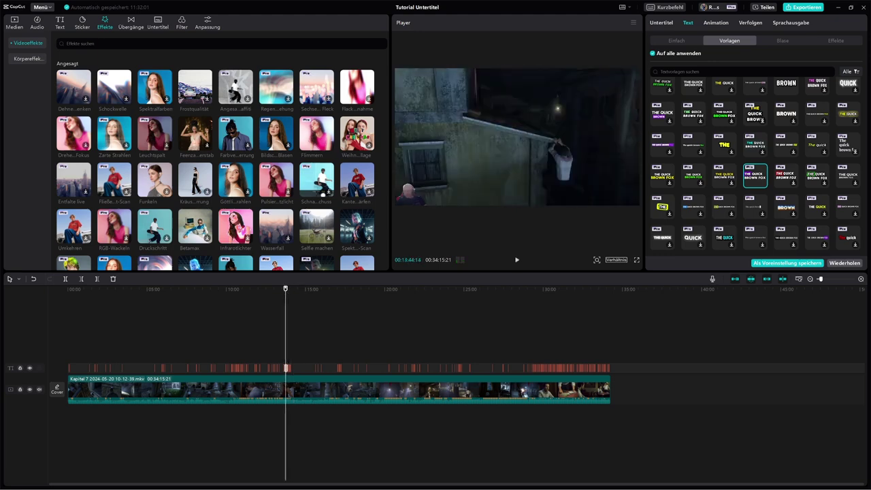
drag(286, 290, 279, 291)
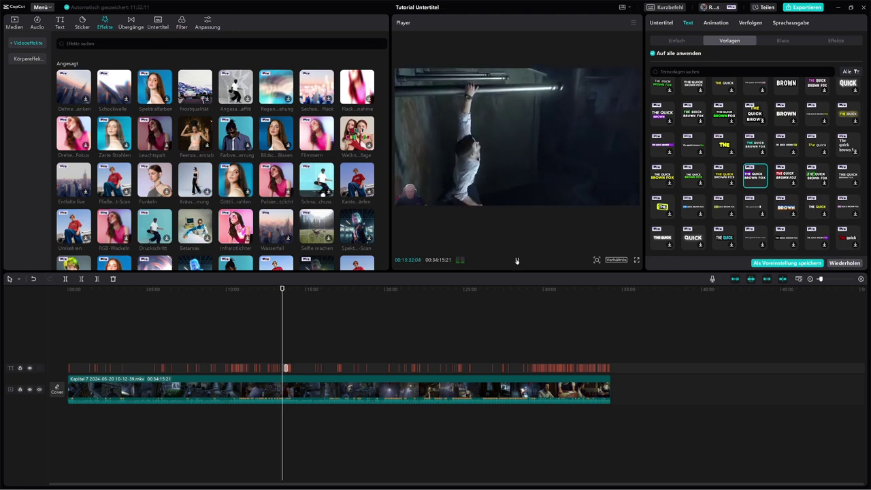
click(286, 359)
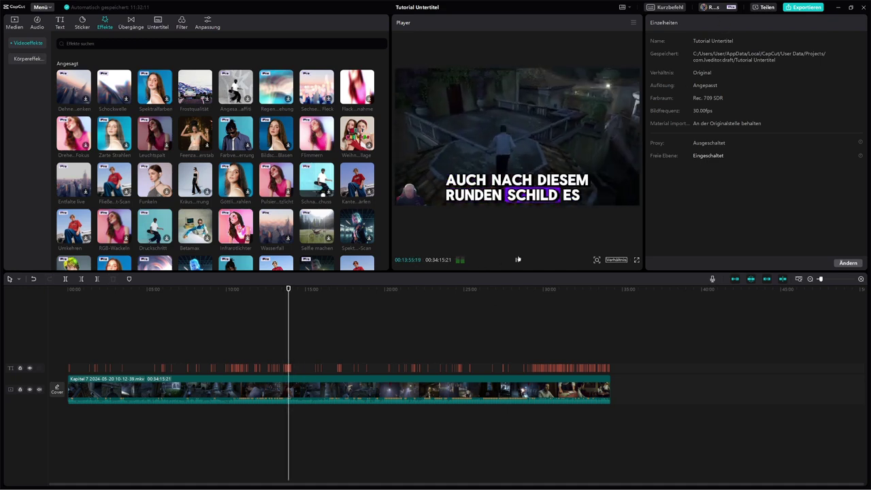
Switch the subtitles to the template with red word highlighting and preview it
click(518, 260)
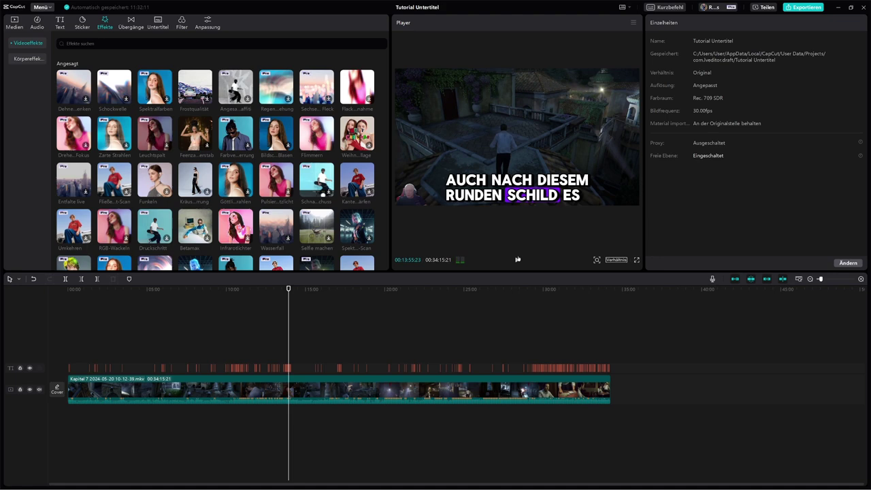
click(289, 368)
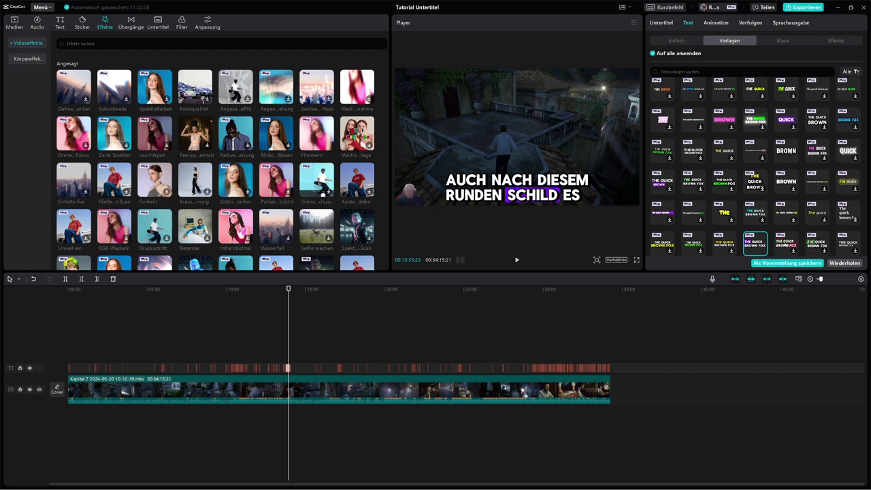
click(786, 243)
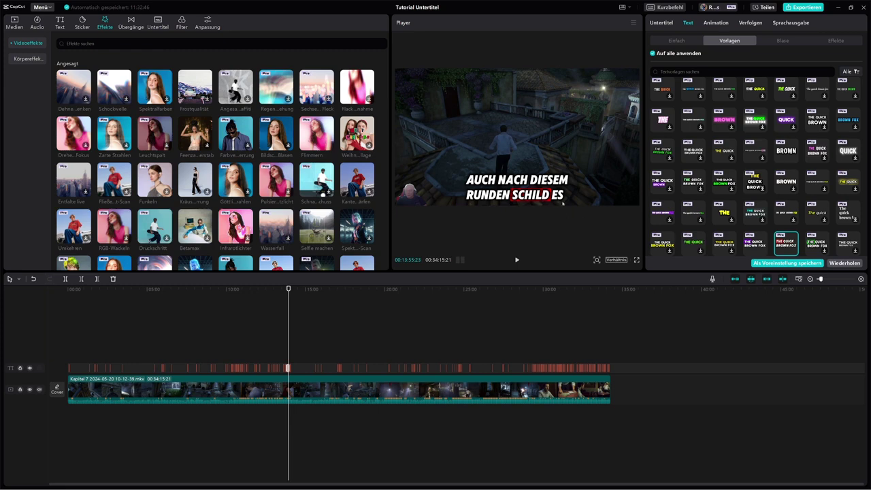
click(516, 260)
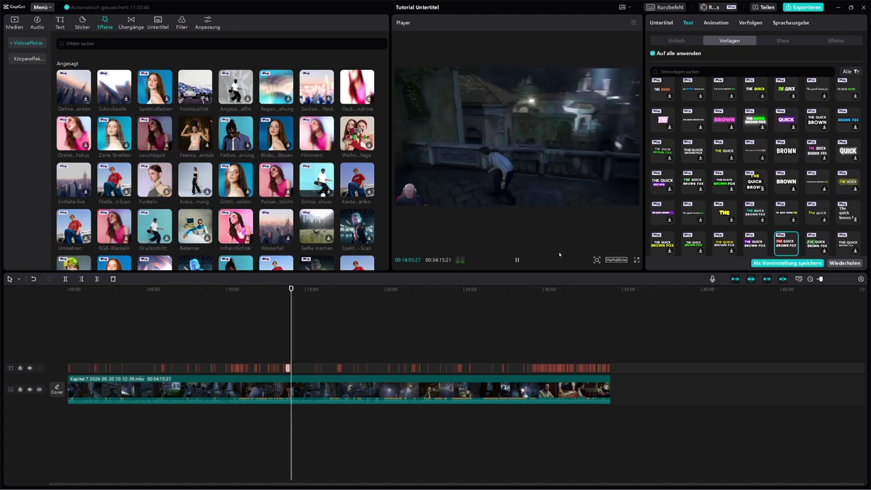
click(517, 261)
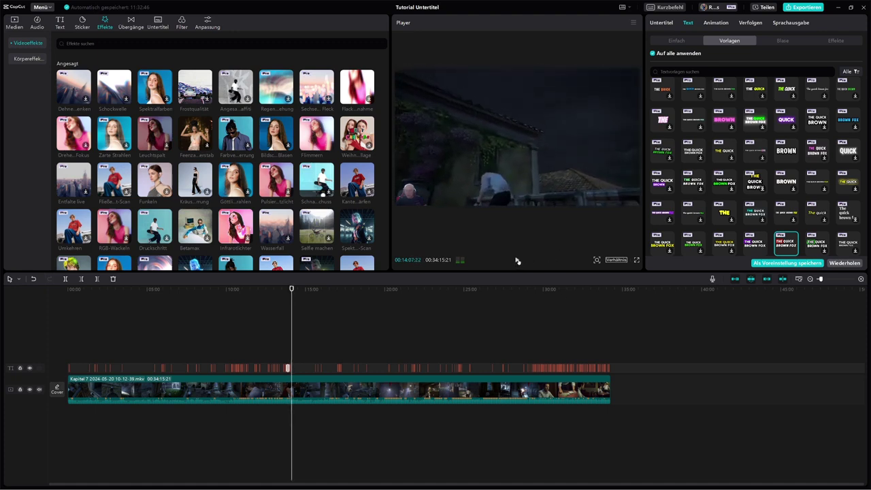
Add the red-box Einblenden animation to a subtitle, then marquee-select several subtitle clips
click(722, 24)
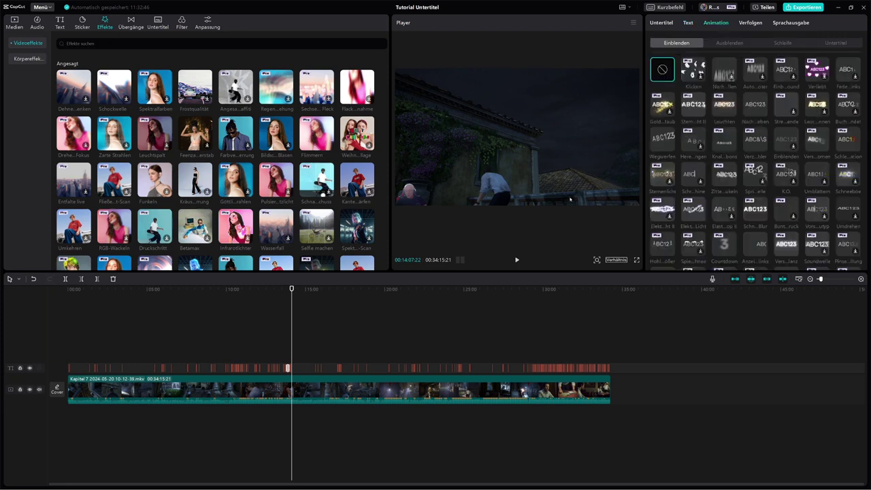
key(Up)
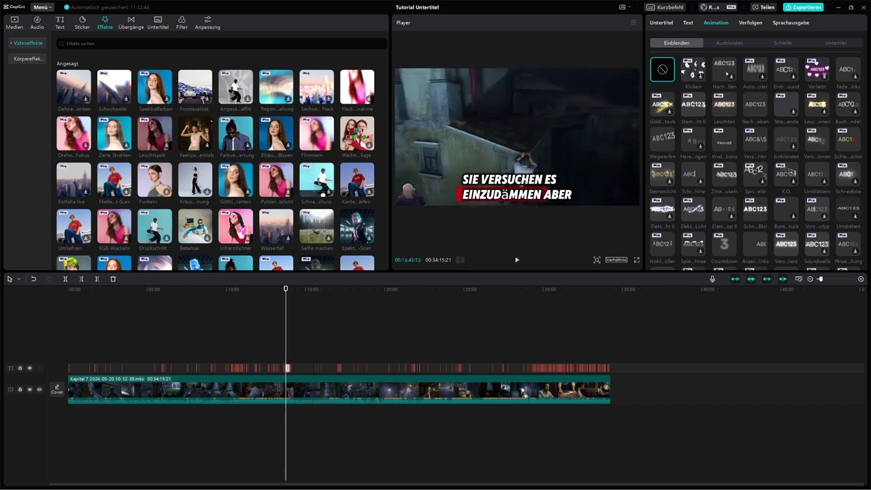
click(724, 71)
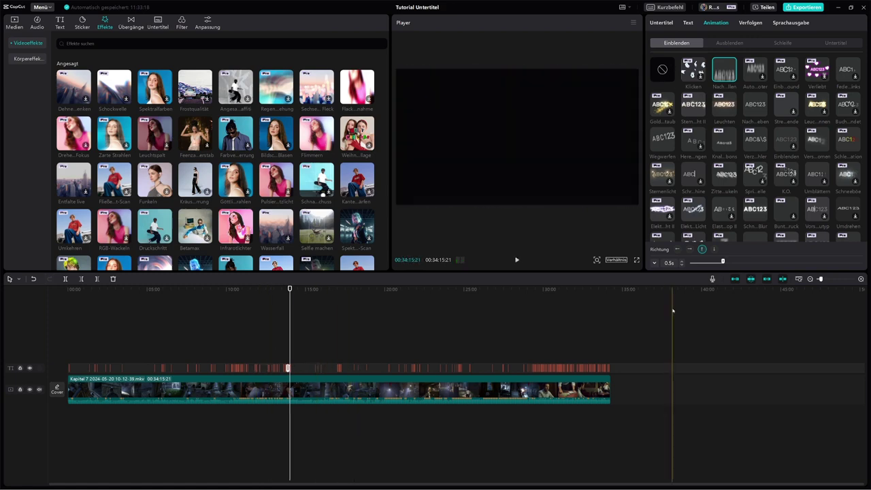
click(265, 342)
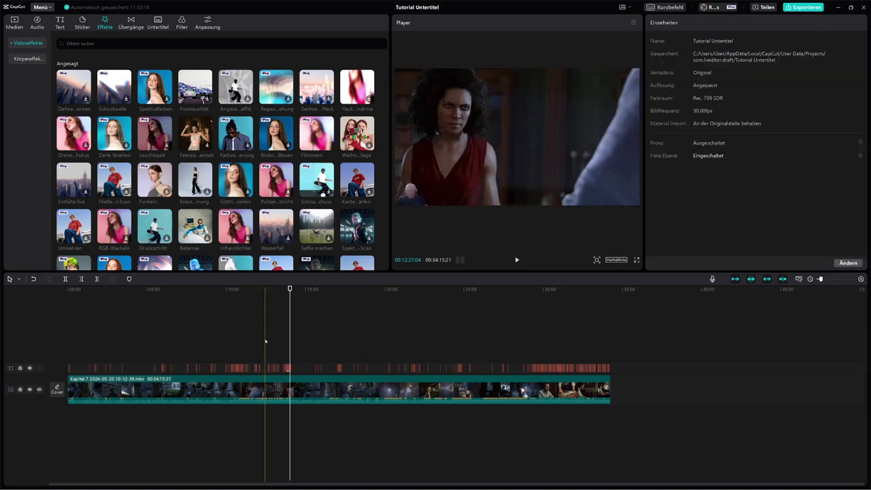
mouse_move(265, 341)
mouse_down()
mouse_move(477, 378)
mouse_move(302, 369)
mouse_up()
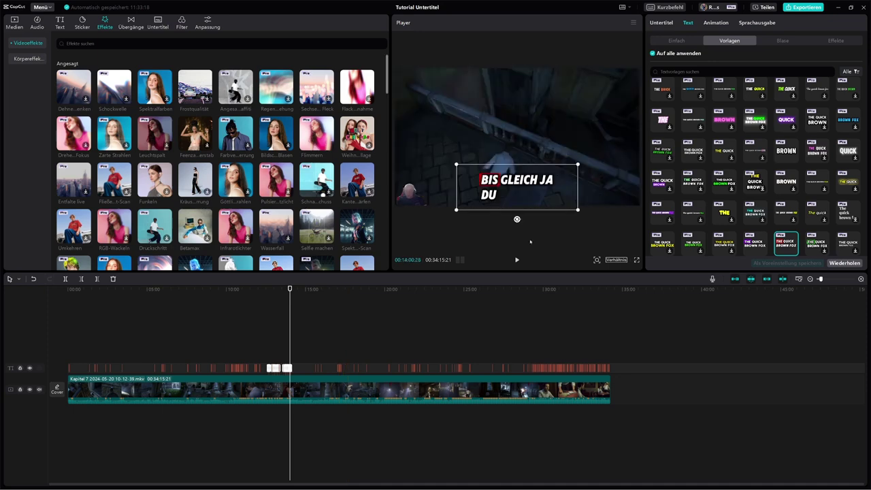
Apply the Leuchten entrance animation to the subtitle clip near 17 minutes
click(370, 347)
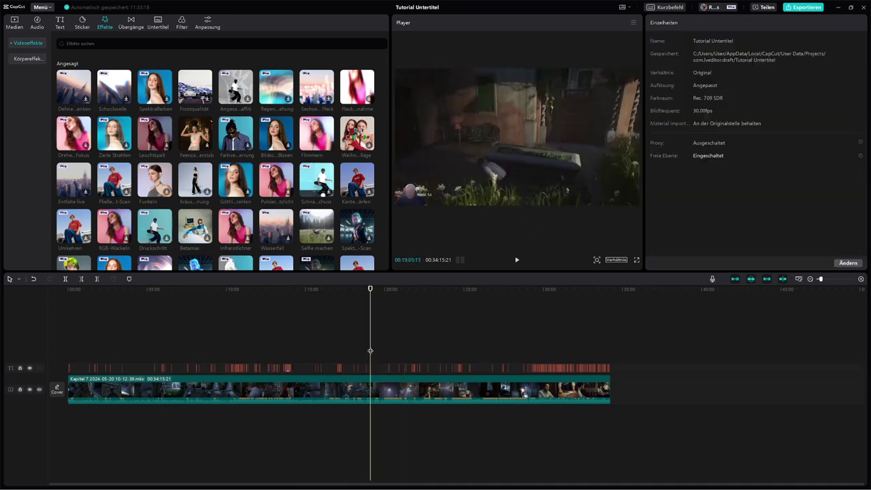
click(339, 367)
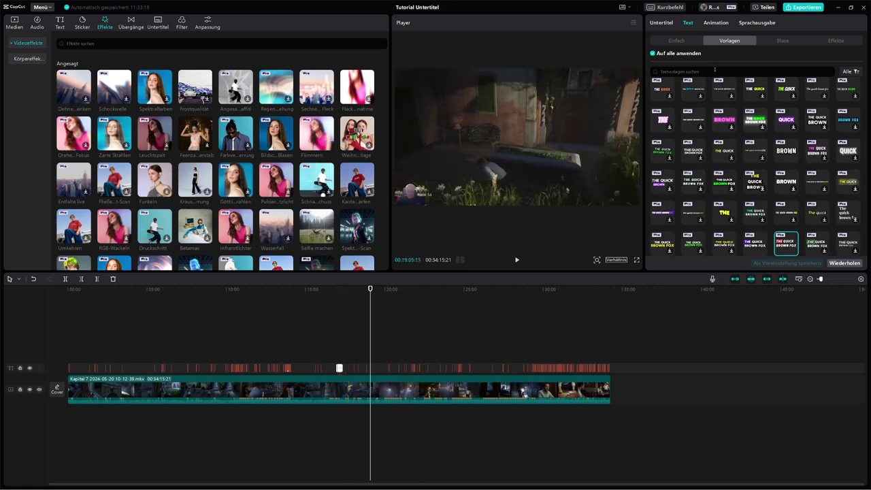
click(715, 24)
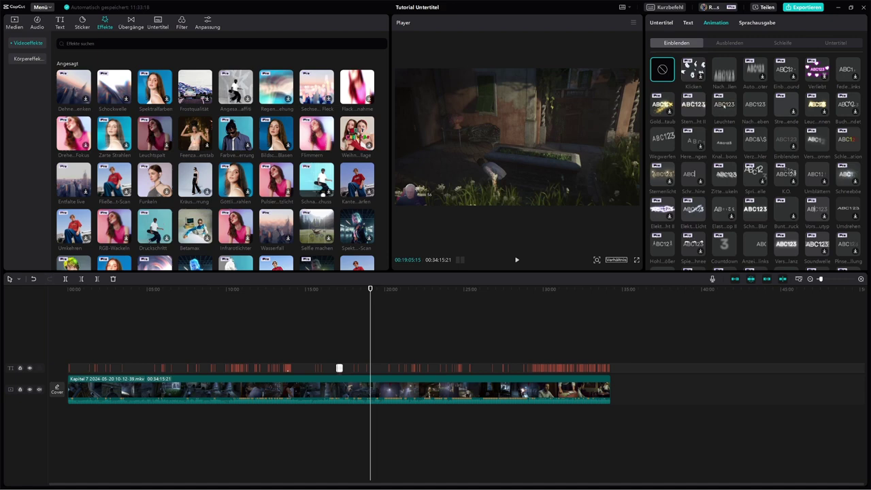
click(724, 106)
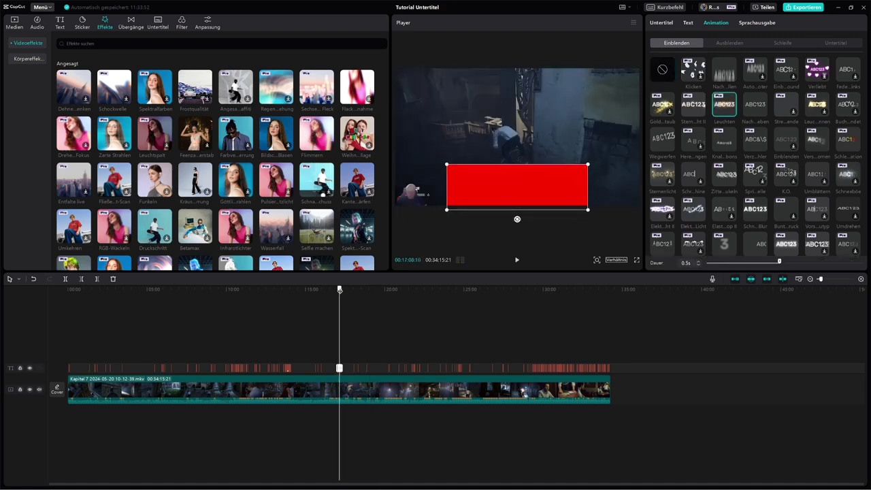
Review captions at 16:45, 17:51 and 14:36, then show the subtitle line list
drag(339, 289, 331, 291)
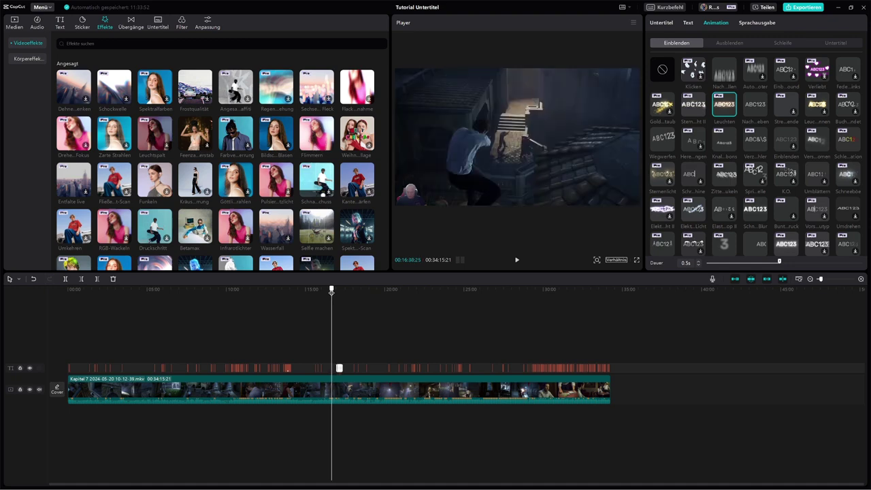
click(516, 260)
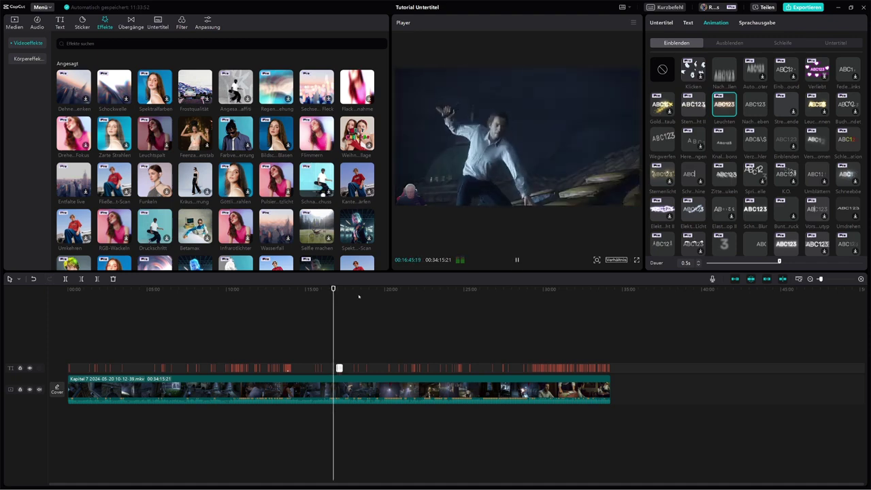
click(336, 289)
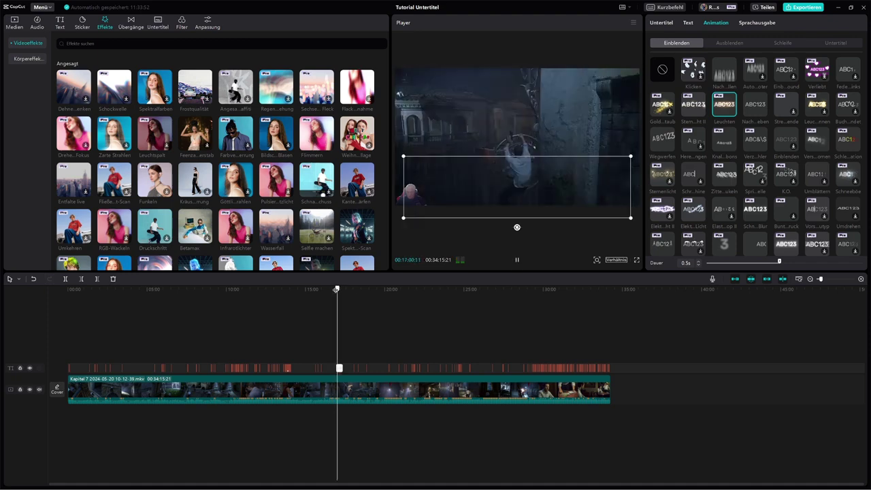
click(516, 260)
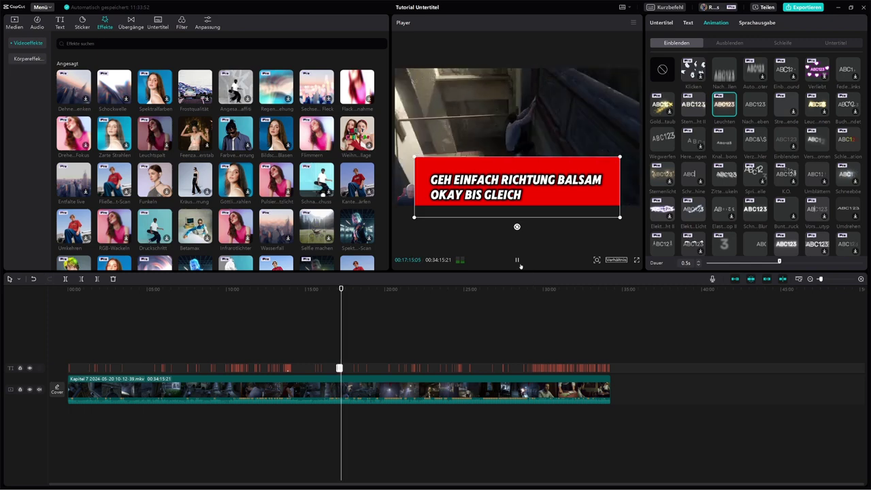
drag(343, 290, 353, 293)
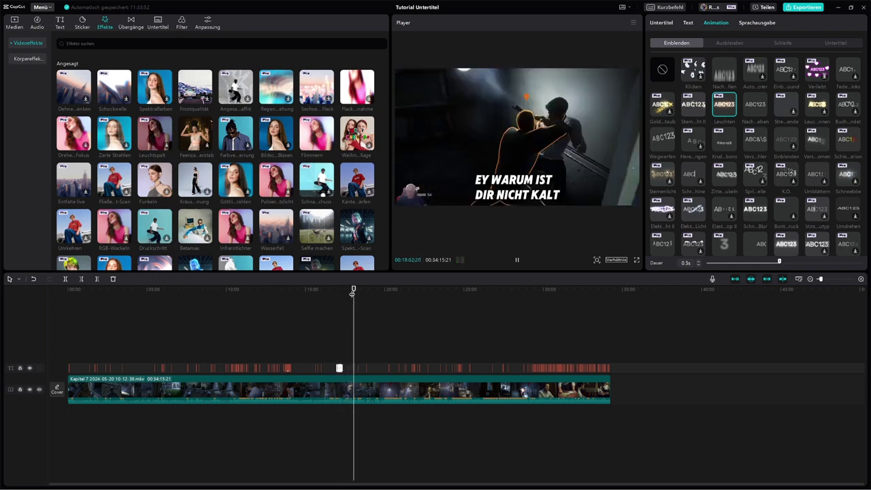
click(515, 259)
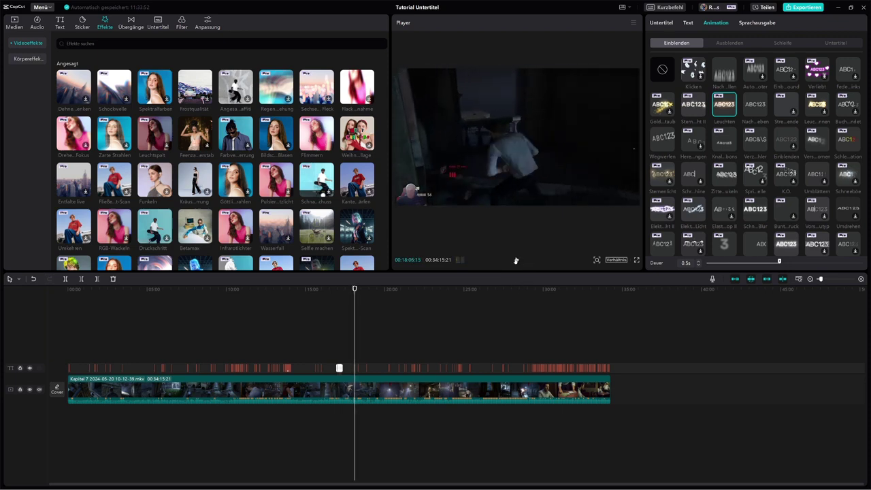
click(516, 260)
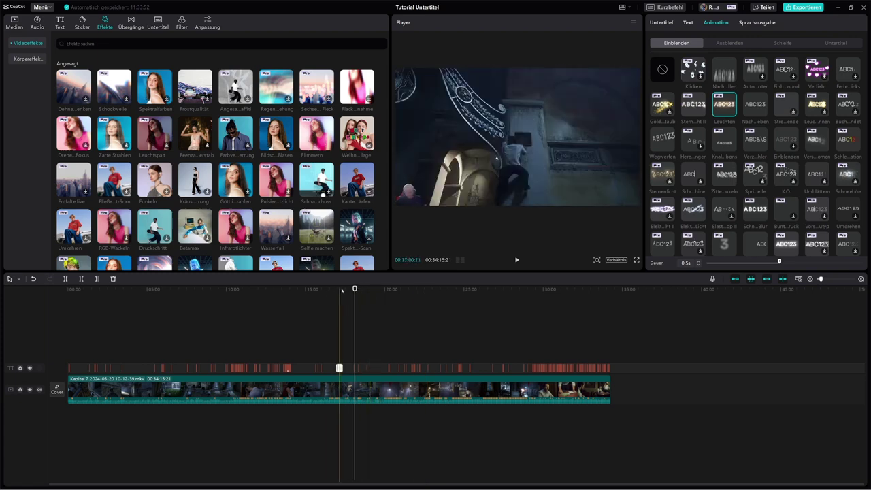
drag(354, 290, 298, 290)
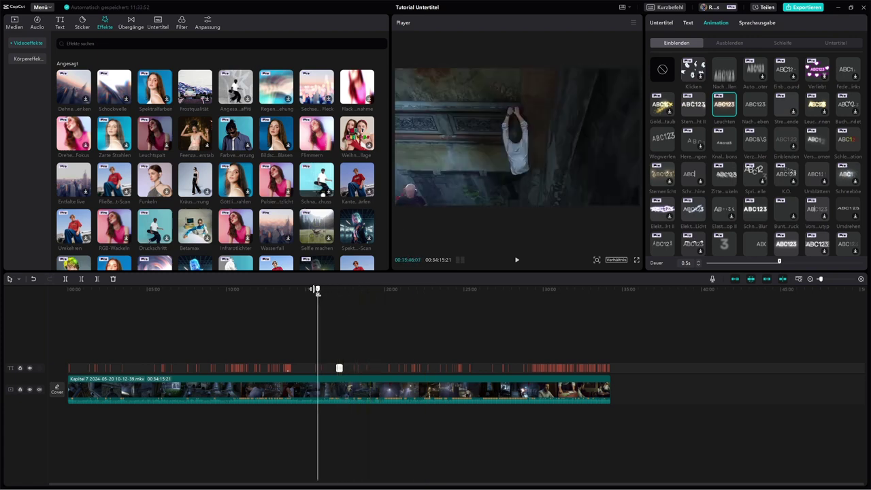
click(515, 260)
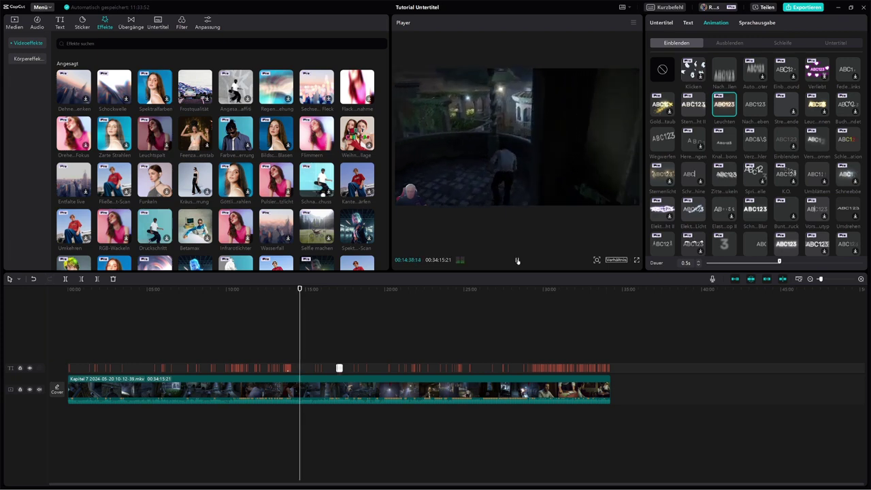
click(517, 260)
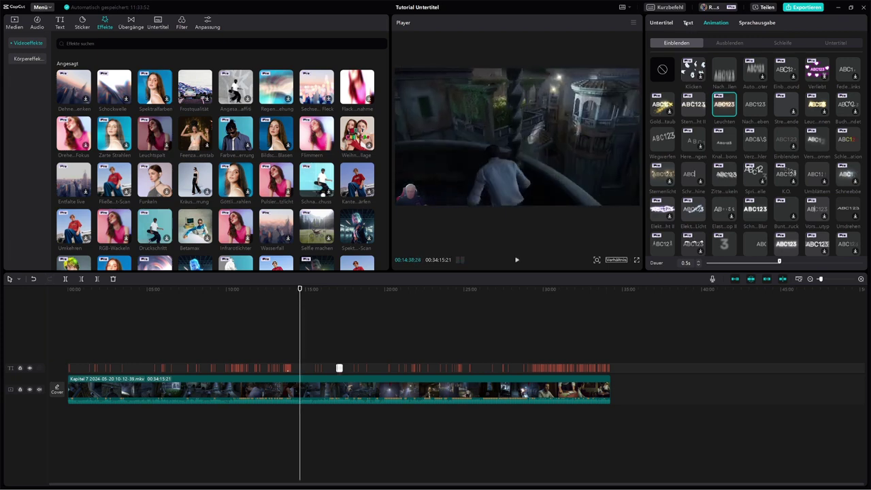
click(687, 23)
click(666, 23)
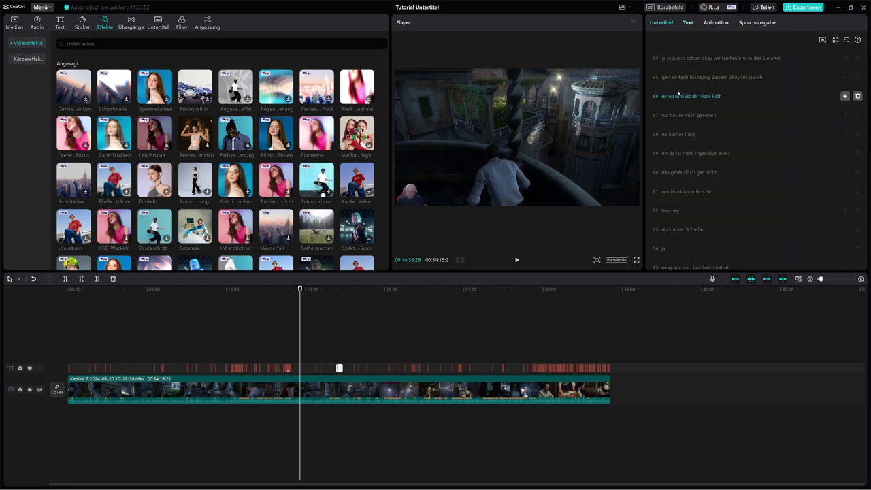
Insert line 87 after line 86 and replace Standardtext with 'asgvargsargregeasrge'
click(844, 96)
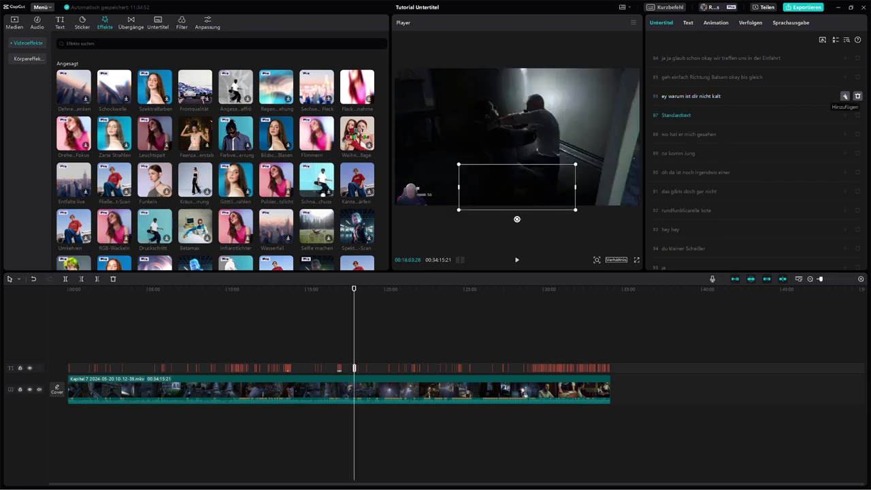
click(680, 116)
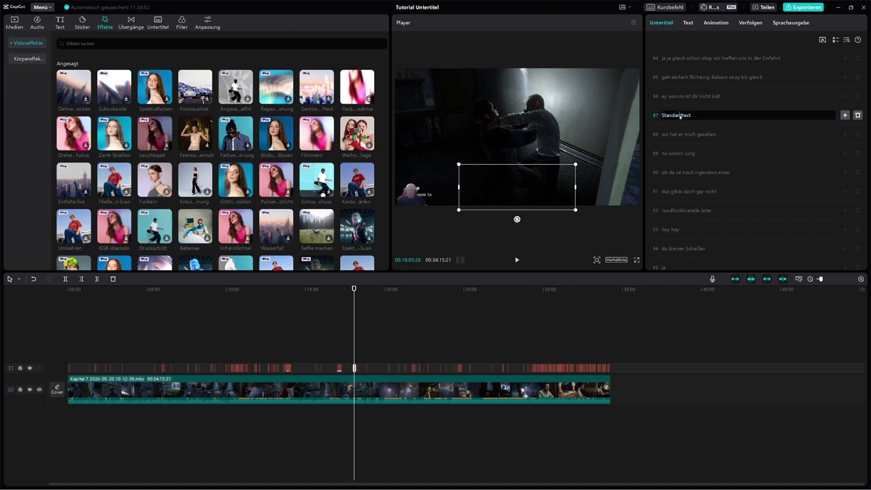
double_click(680, 115)
text(asgvargsargregeas)
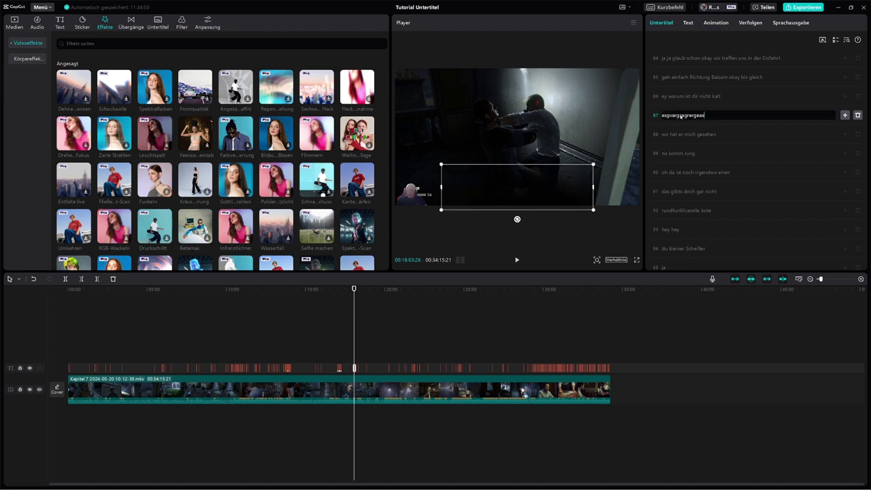
text(rge)
key(Up)
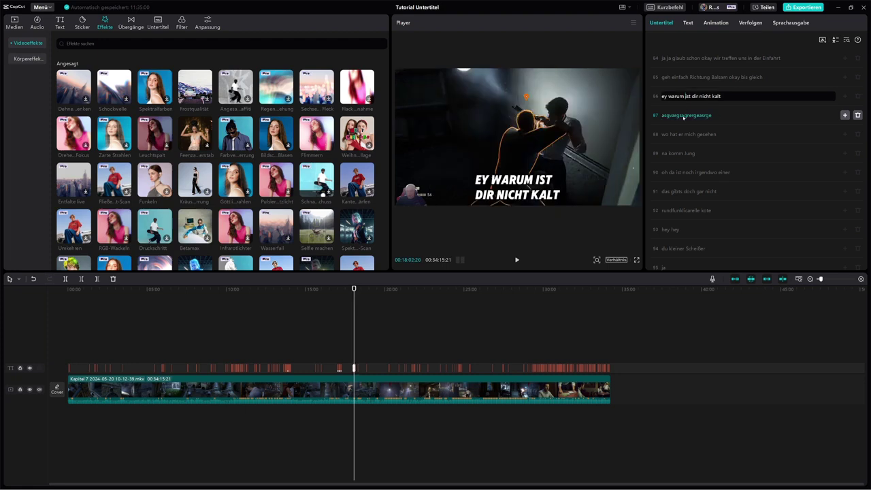
click(684, 116)
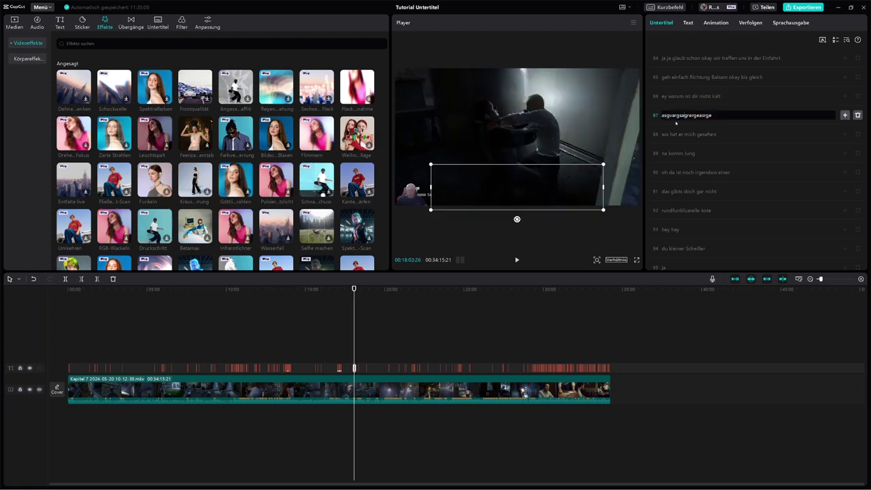
Check the new line against 'ey warum ist dir nicht kalt' and 'geh einfach Richtung Balsam'
click(680, 134)
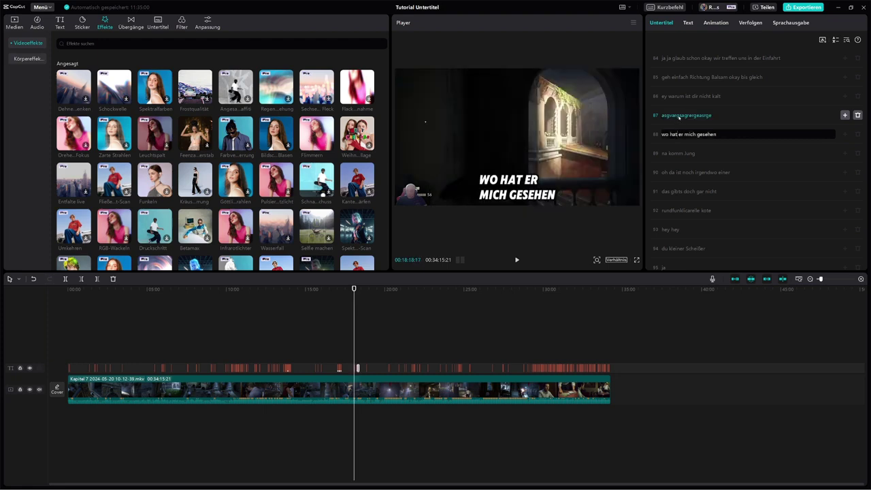
click(679, 116)
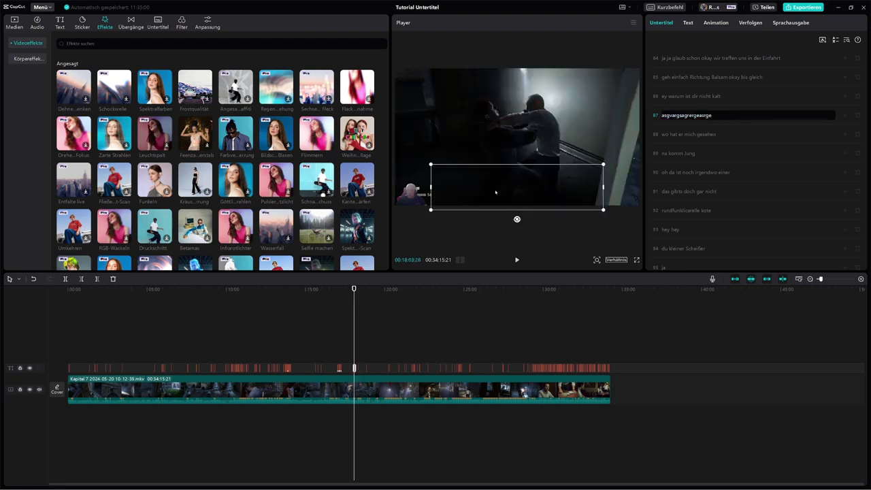
click(693, 97)
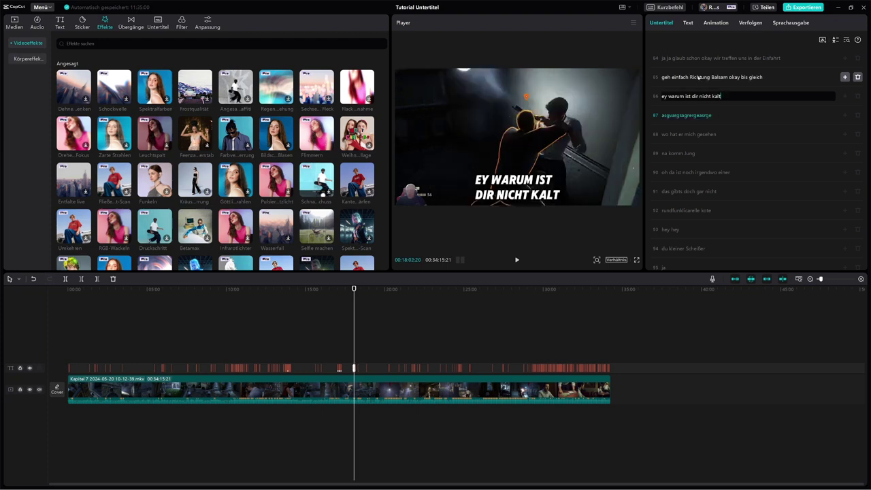
click(707, 77)
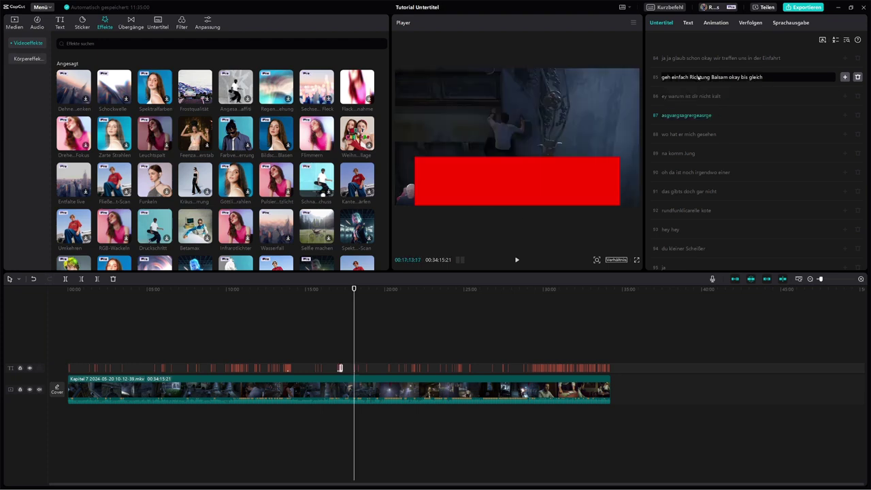
click(666, 24)
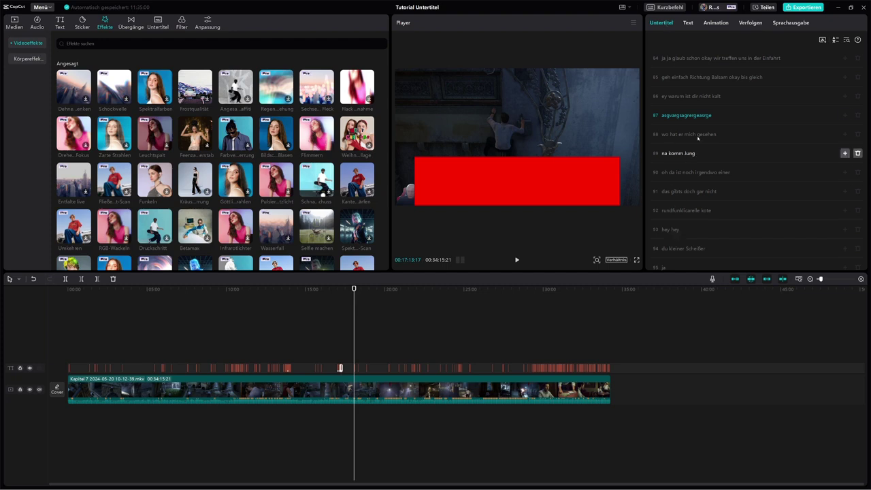
Make all subtitle text red and set its font to ZY Squiggle
click(688, 24)
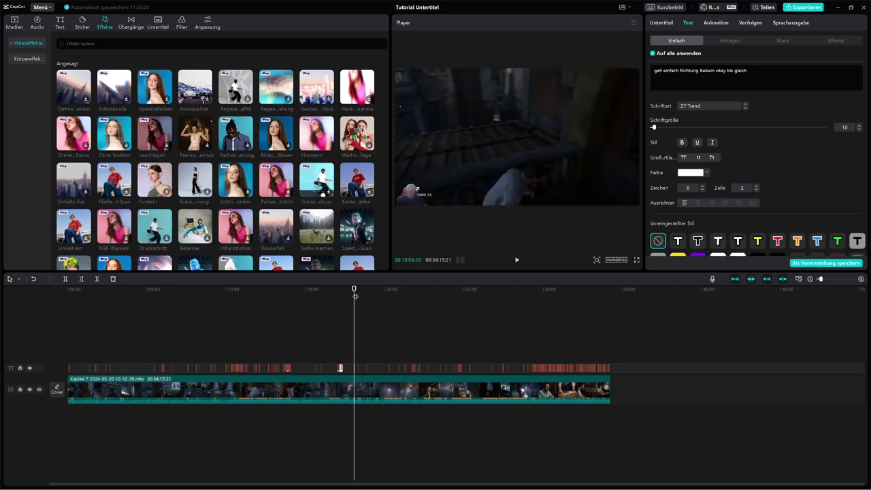
drag(274, 299, 286, 302)
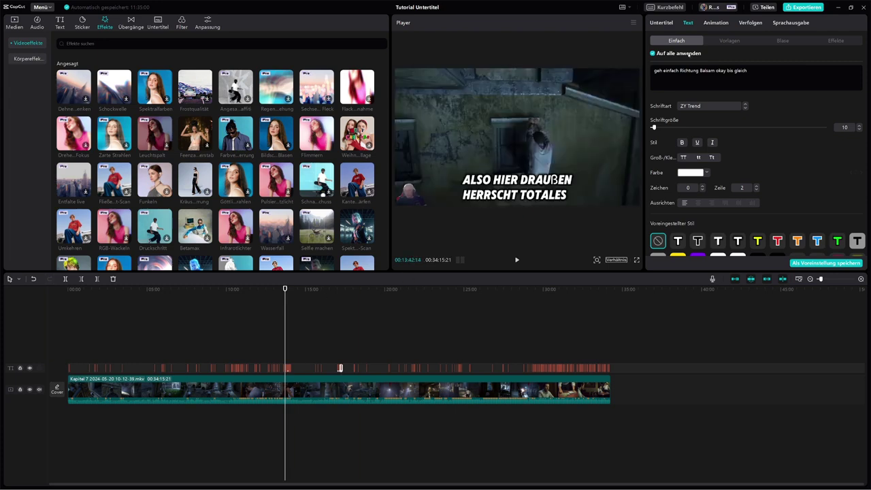
click(707, 172)
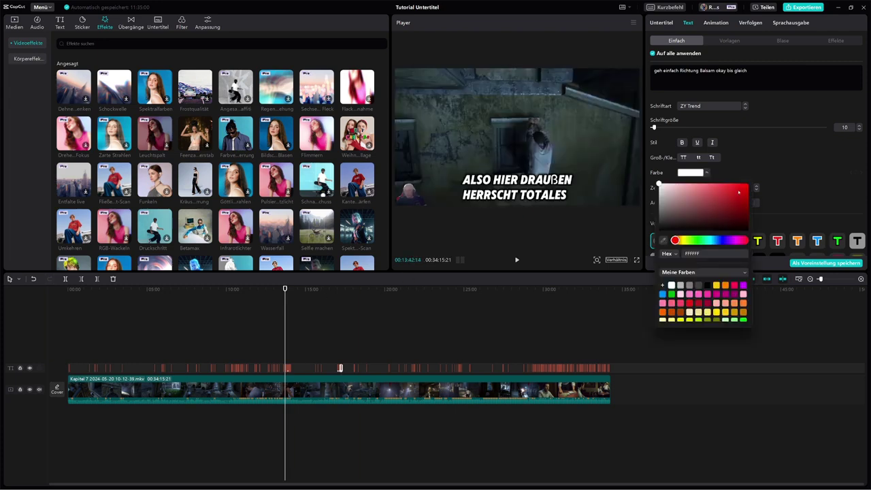
click(738, 191)
click(720, 125)
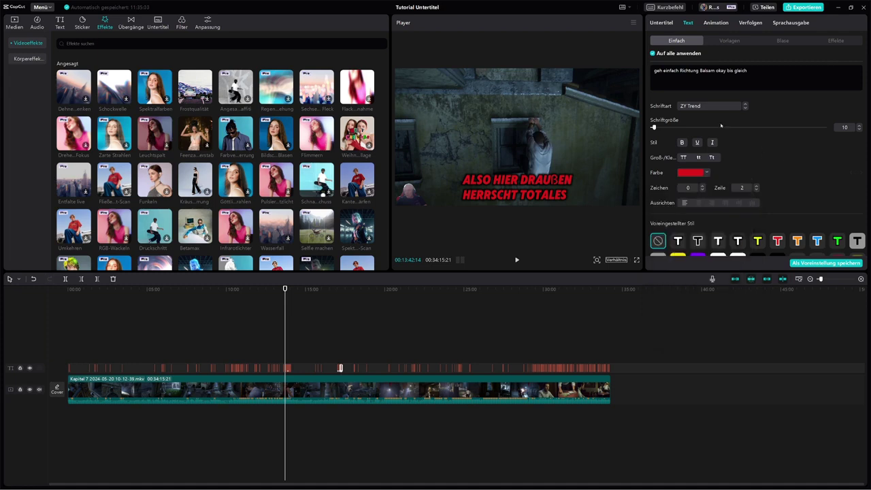
click(705, 107)
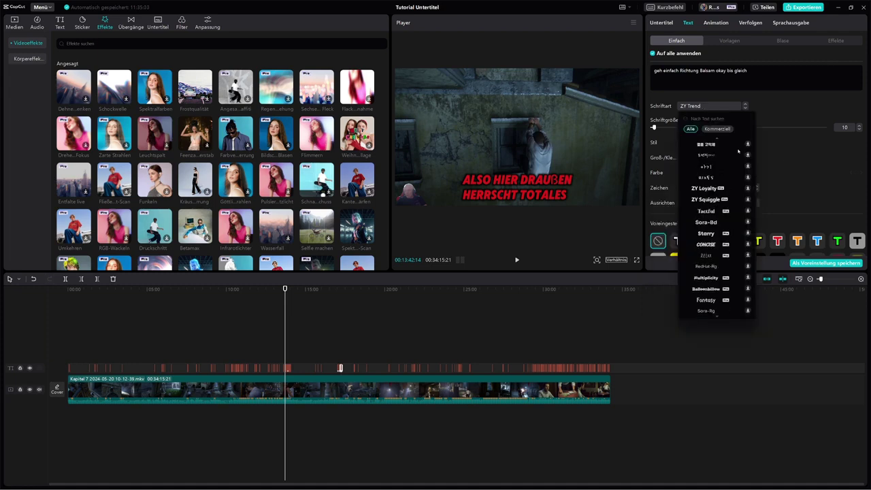
click(710, 201)
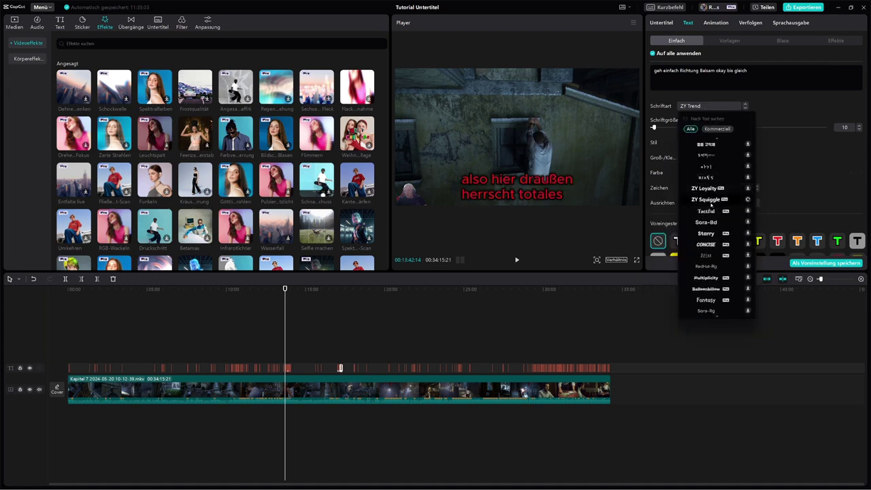
click(809, 190)
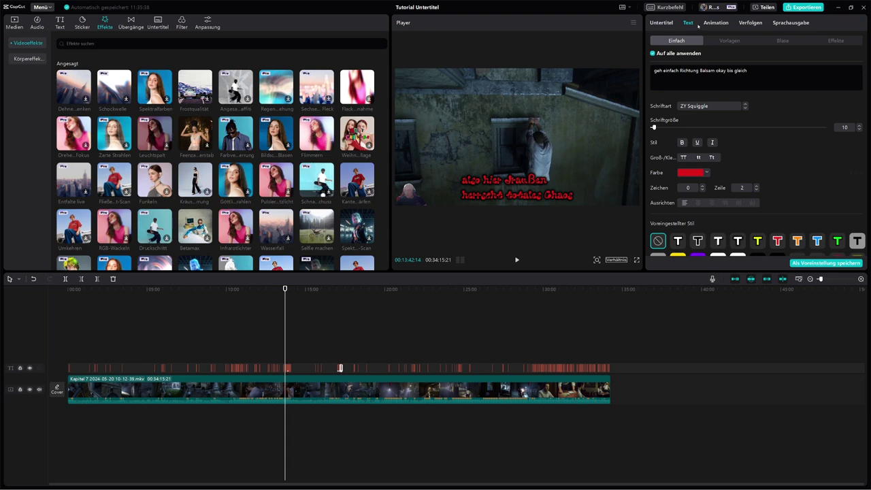
Put the subtitles in a white speech bubble, then switch it to the cloud shape
click(728, 41)
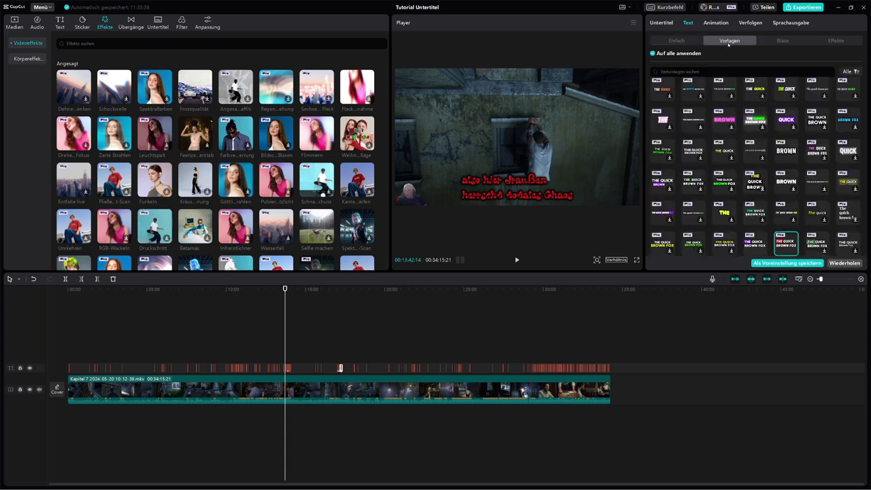
click(785, 41)
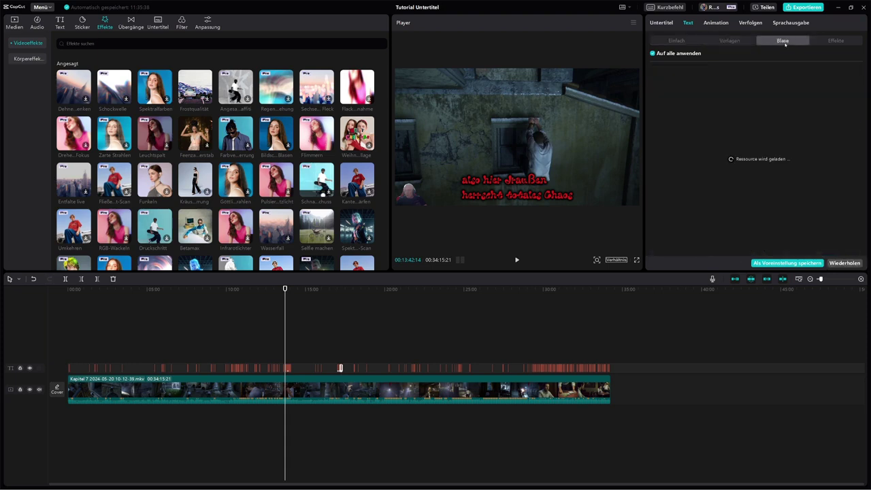
click(751, 94)
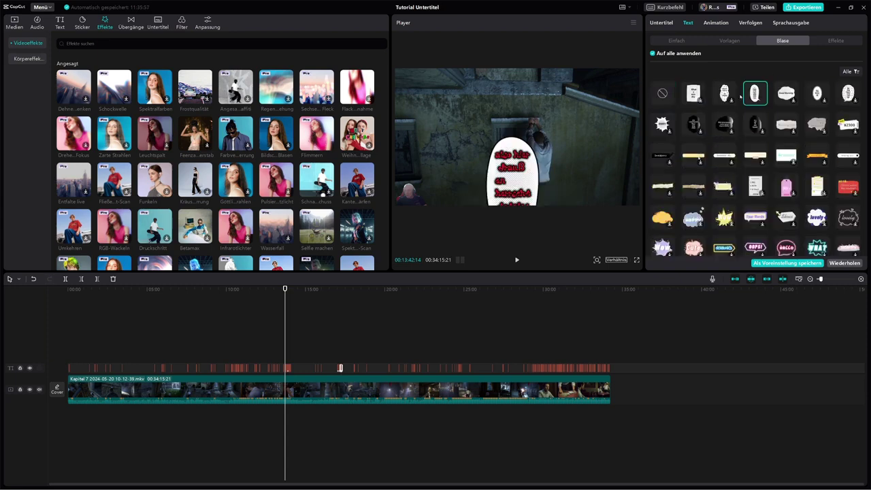
click(728, 97)
click(726, 41)
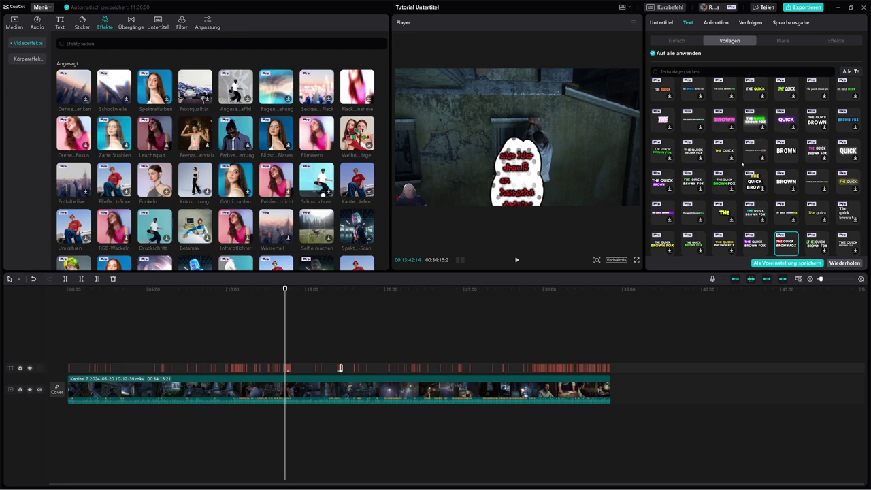
Try several outlined ART text effects on the subtitles, then go back to the bubble styles
click(847, 42)
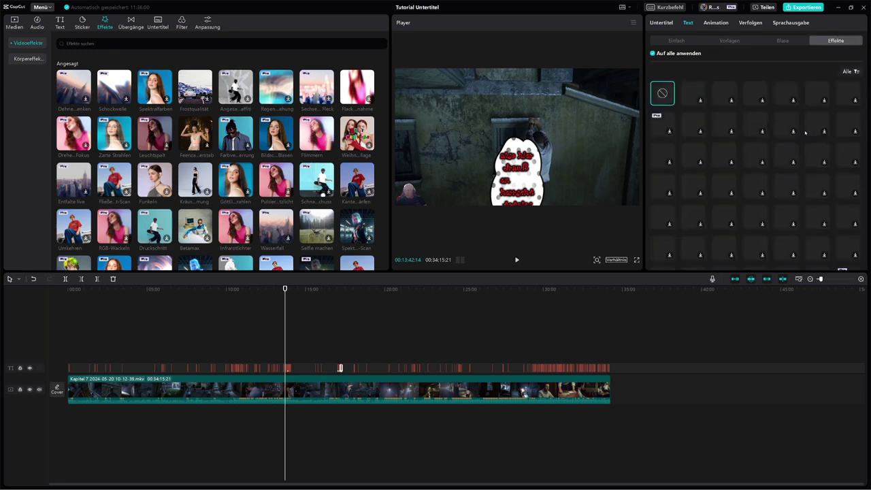
click(724, 124)
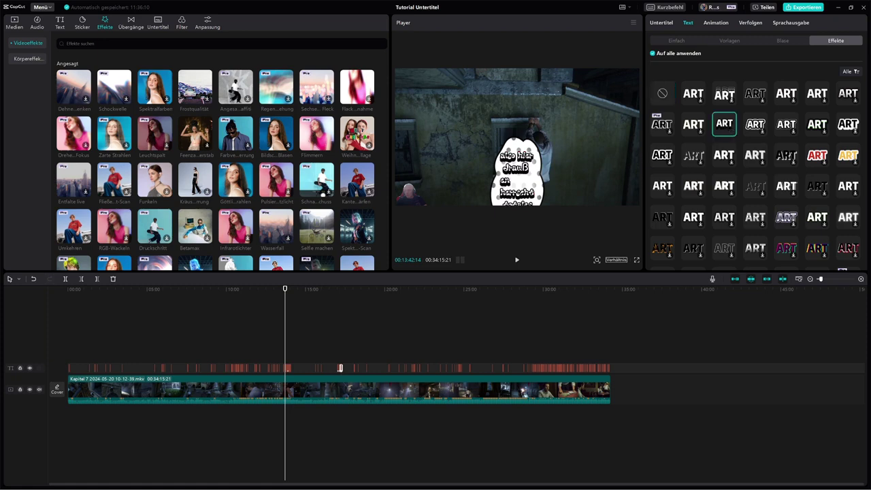
click(755, 124)
click(788, 123)
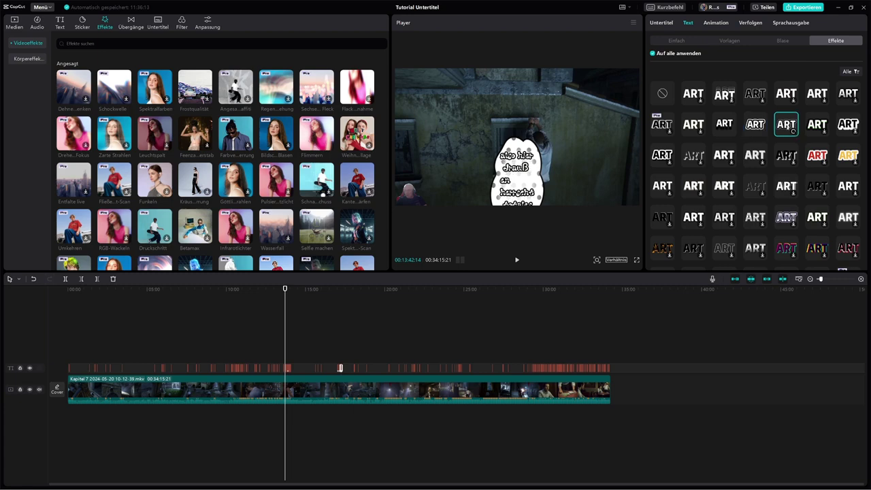
click(783, 41)
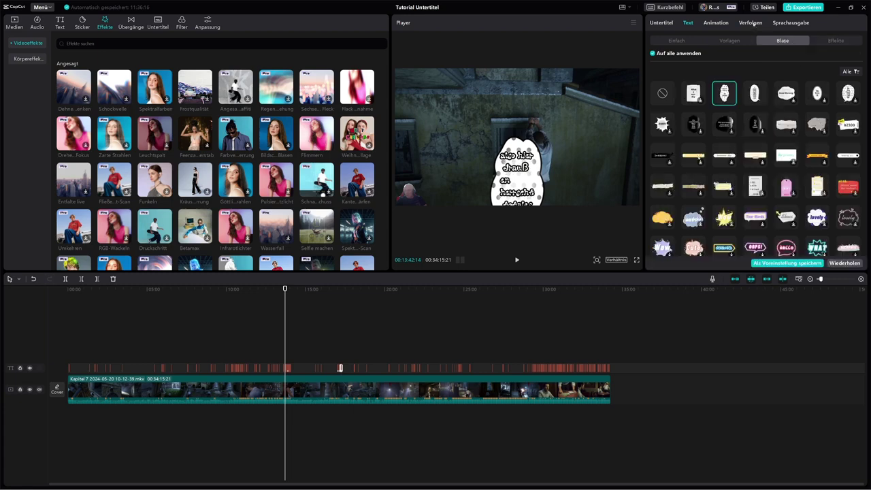
Apply an Einblenden entrance animation to the subtitle, then show the subtitle line list
click(731, 23)
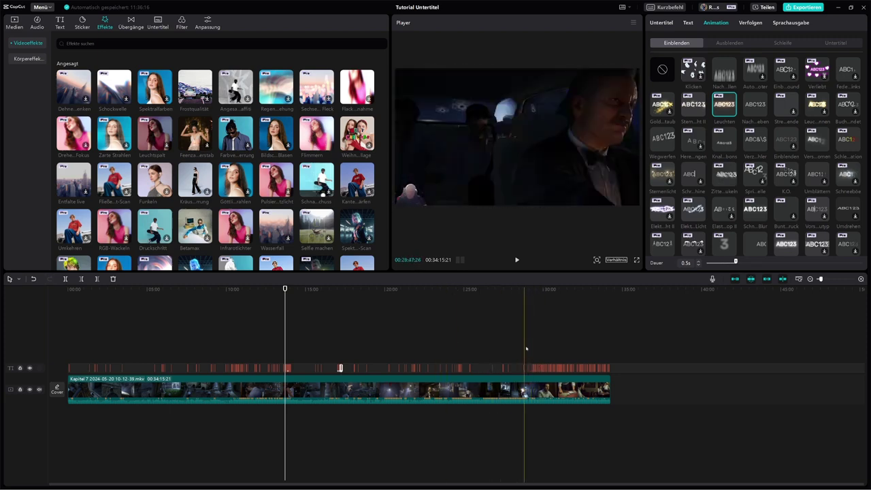
click(661, 213)
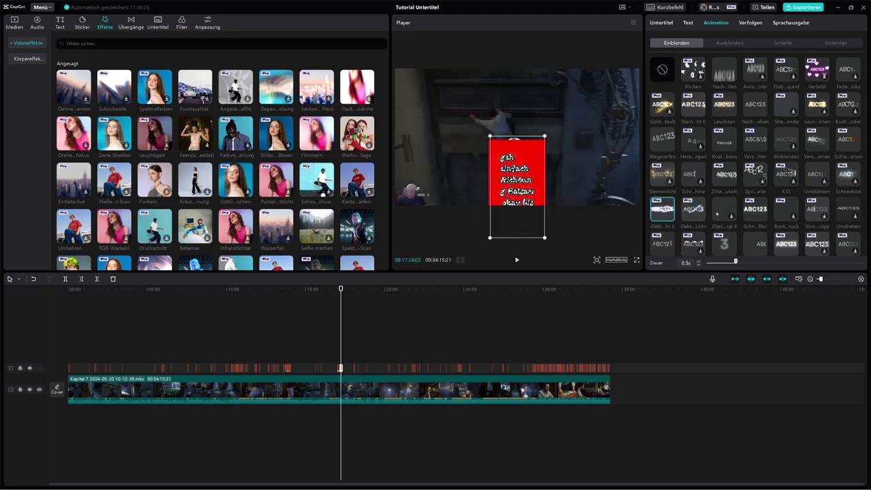
click(688, 24)
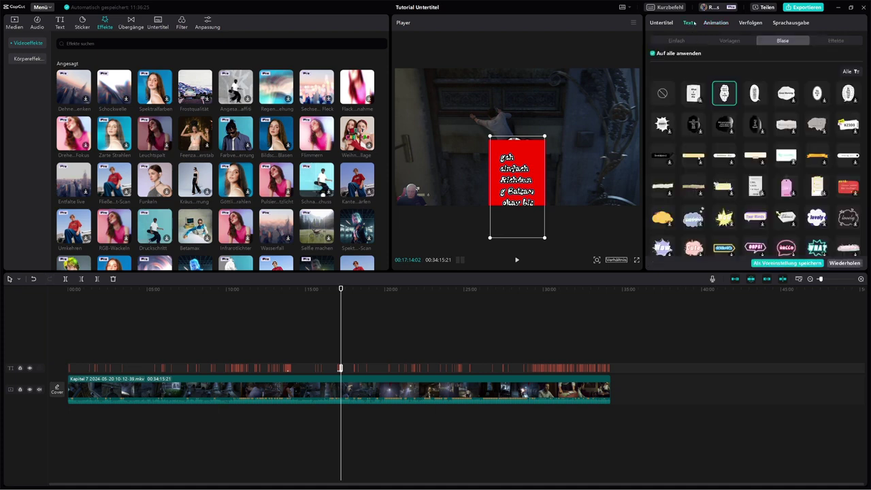
click(661, 23)
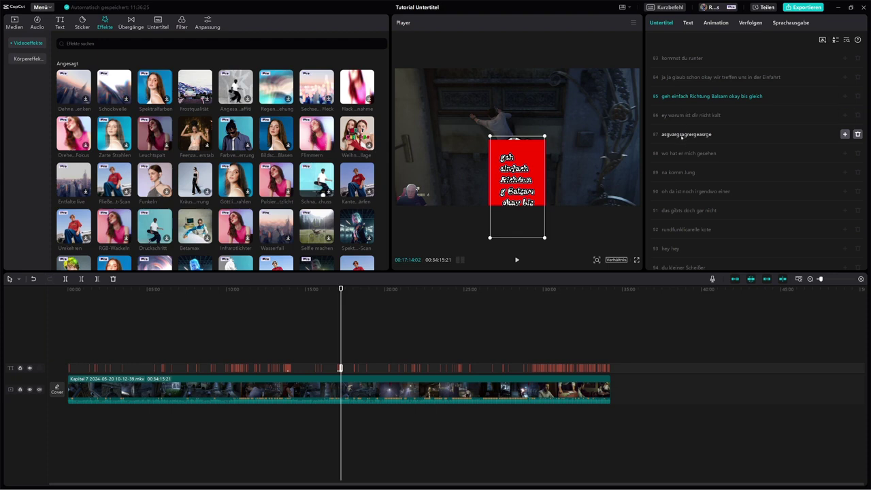
Select the subtitle line 'na komm Jung'
click(681, 136)
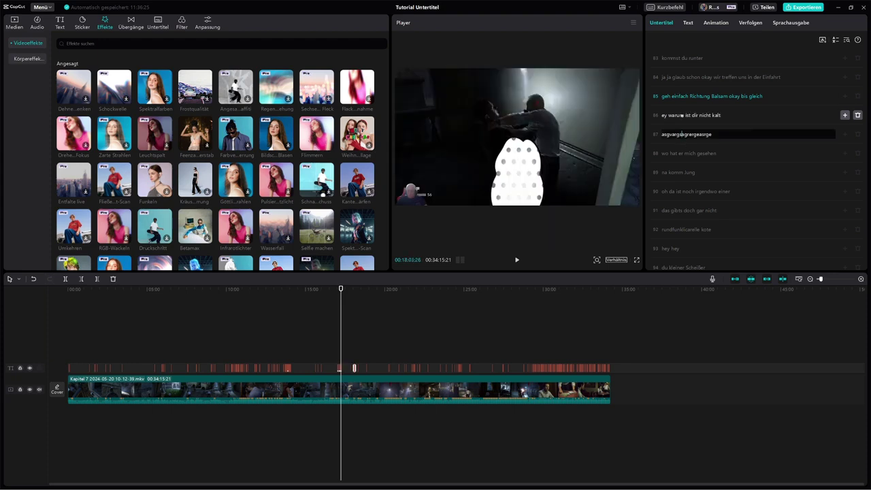
click(681, 116)
click(674, 174)
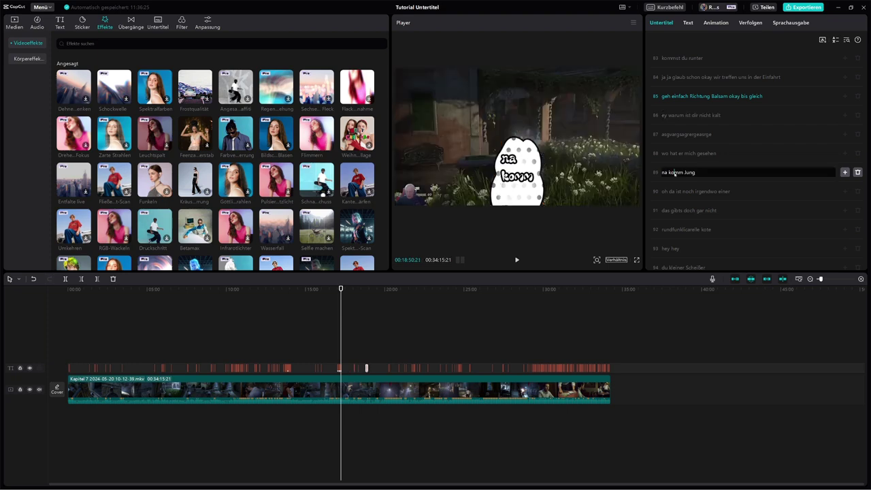
Set both the text template and the speech bubble to none, then play back to check
click(685, 29)
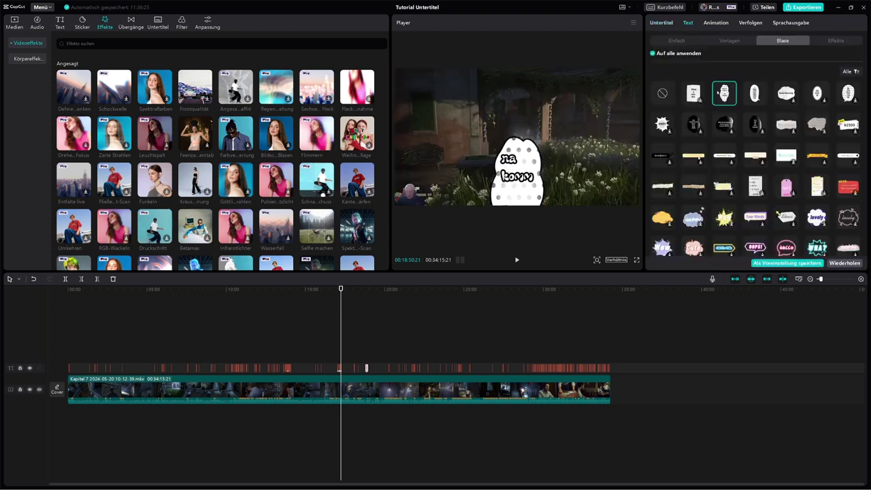
click(677, 41)
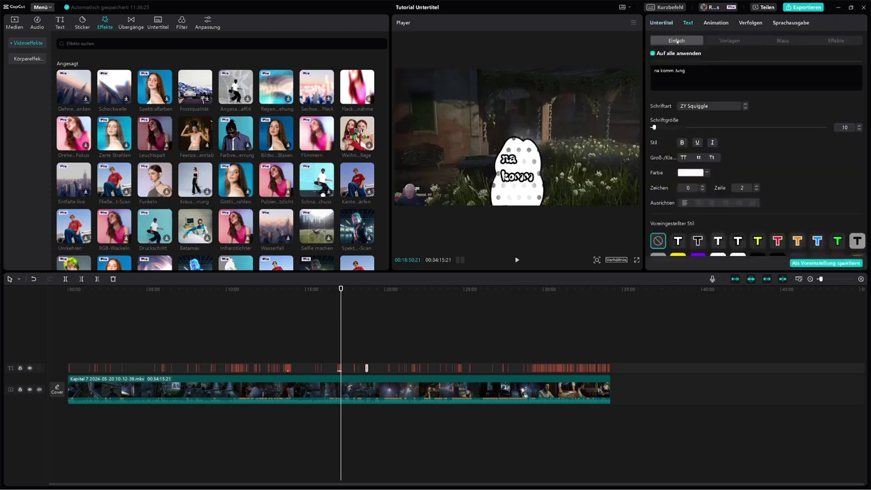
click(726, 39)
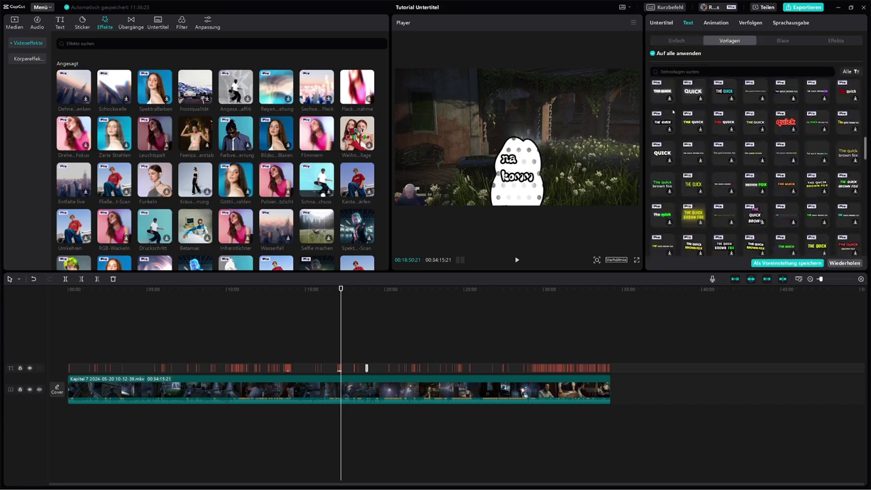
scroll(678, 111, down, 2)
scroll(679, 111, up, 2)
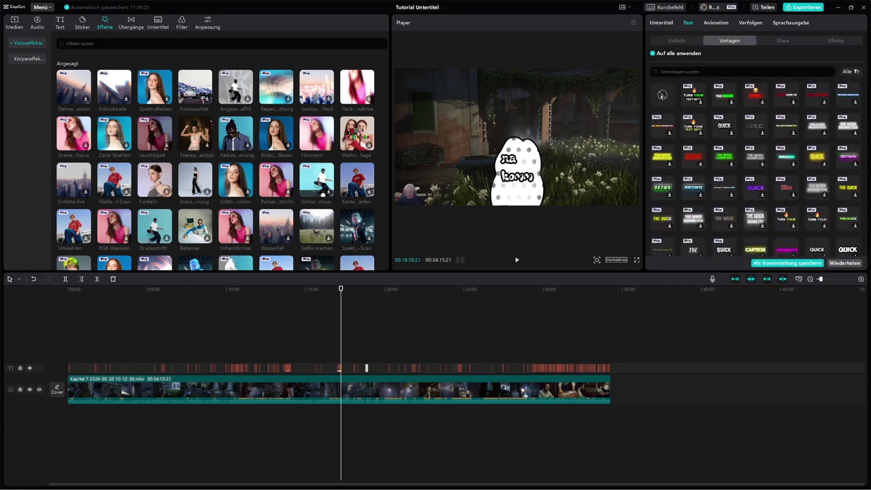
click(665, 96)
click(782, 40)
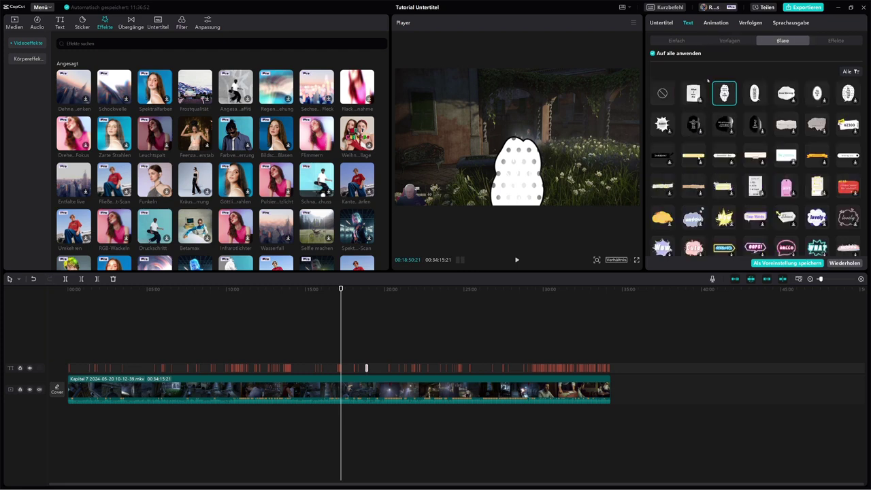
click(661, 94)
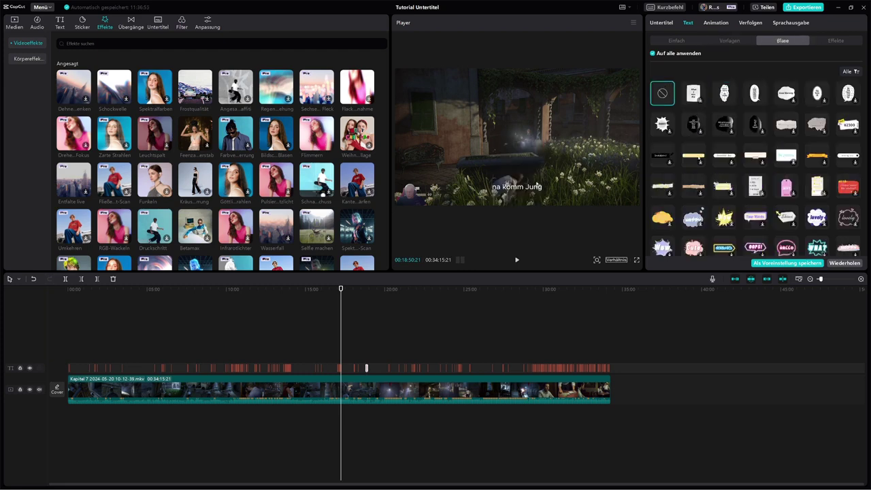
click(516, 261)
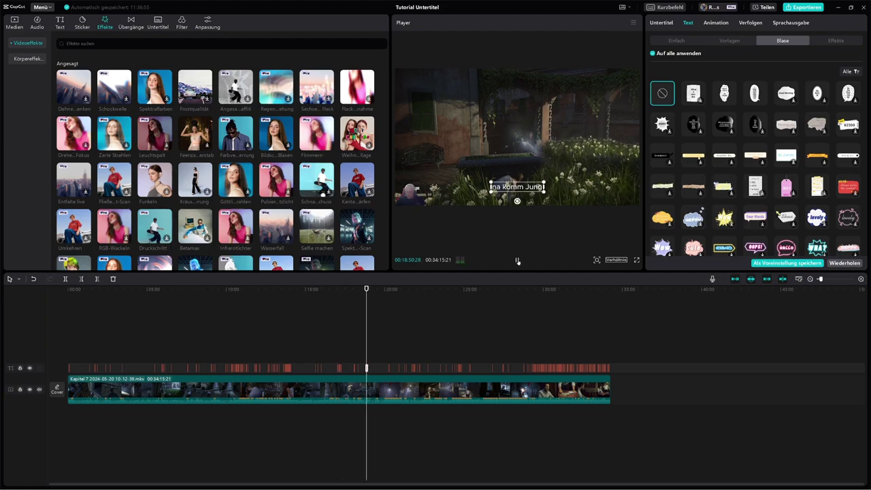